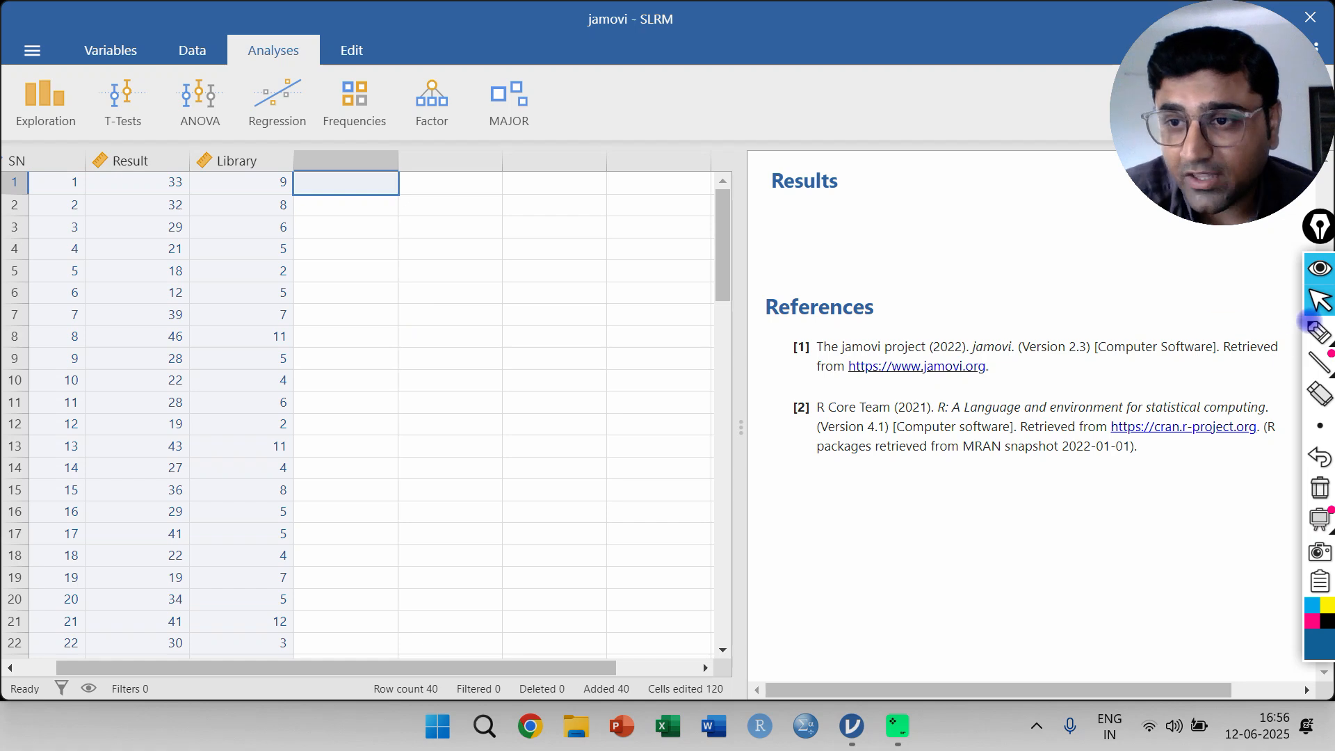
- Handwrite and underline the note "Normality of Residuals" over the data sheet with the pen, and erase the annotation
left_click(1319, 332)
left_click(1224, 332)
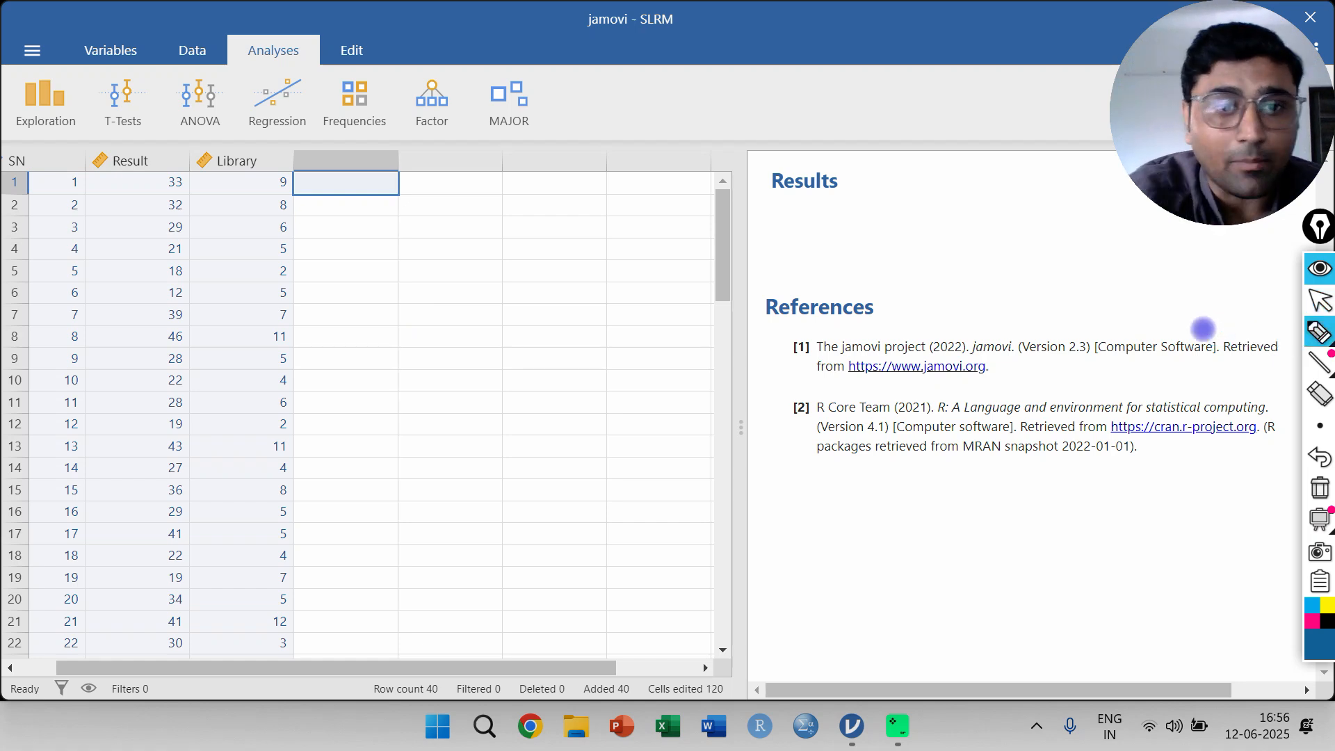
mouse_move(410, 386)
left_mouse_down()
mouse_move(435, 351)
mouse_move(507, 382)
mouse_move(587, 354)
mouse_move(612, 374)
mouse_move(596, 364)
mouse_move(685, 367)
left_mouse_up()
mouse_move(455, 449)
left_mouse_down()
mouse_move(533, 440)
mouse_move(561, 459)
mouse_move(611, 445)
left_mouse_up()
left_click_drag(434, 484, 629, 479)
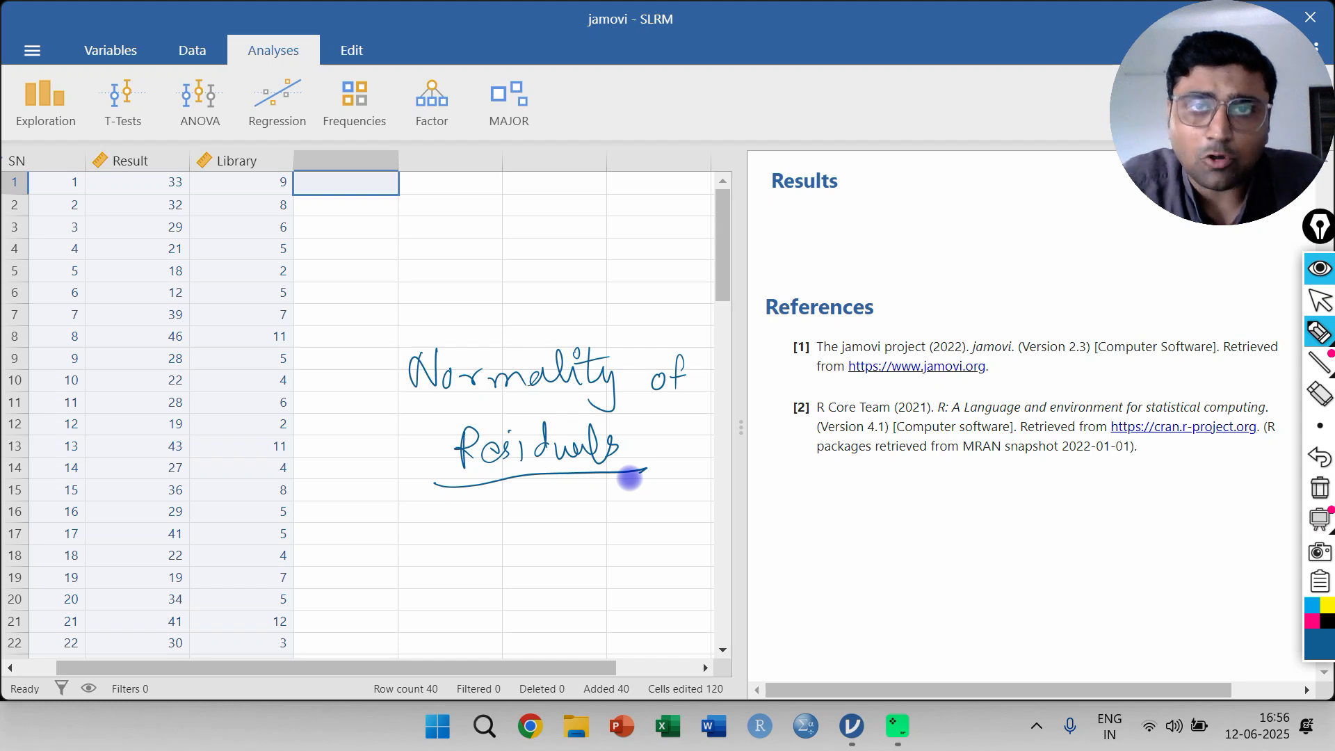
left_click(1319, 300)
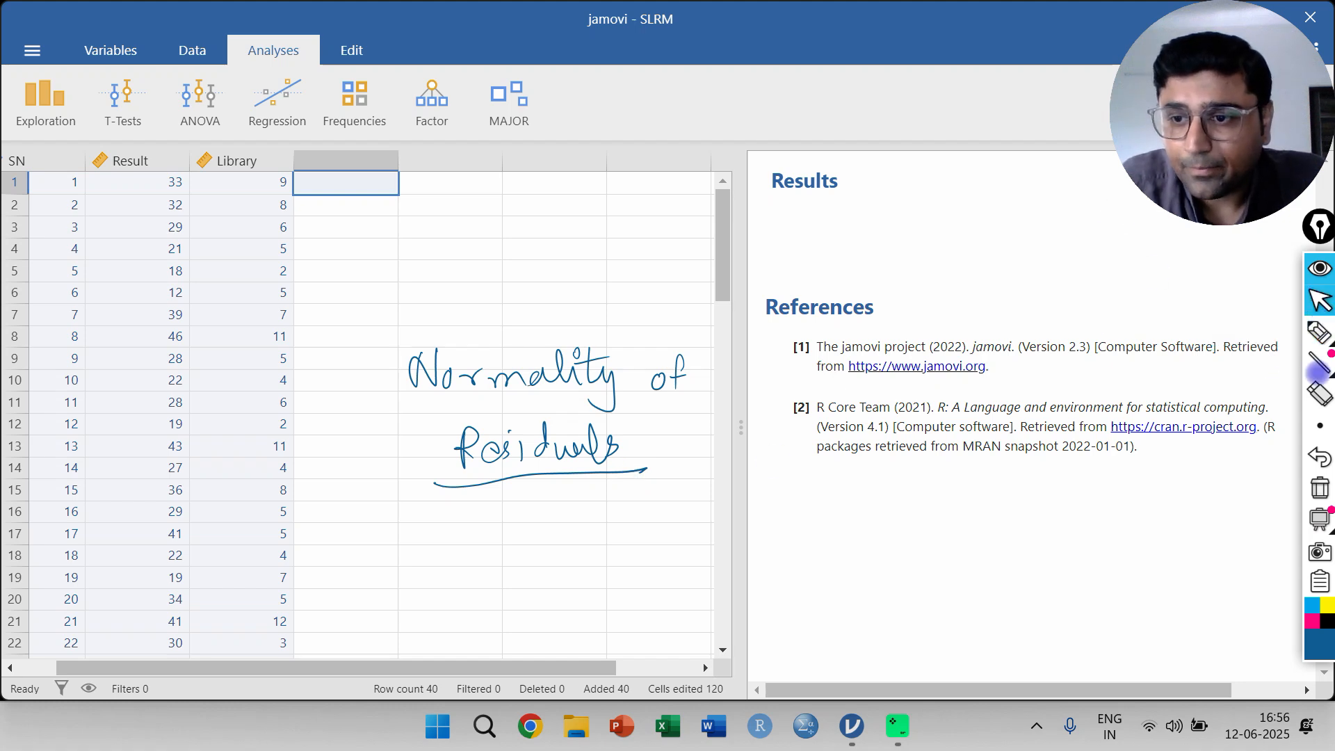
left_click(1320, 488)
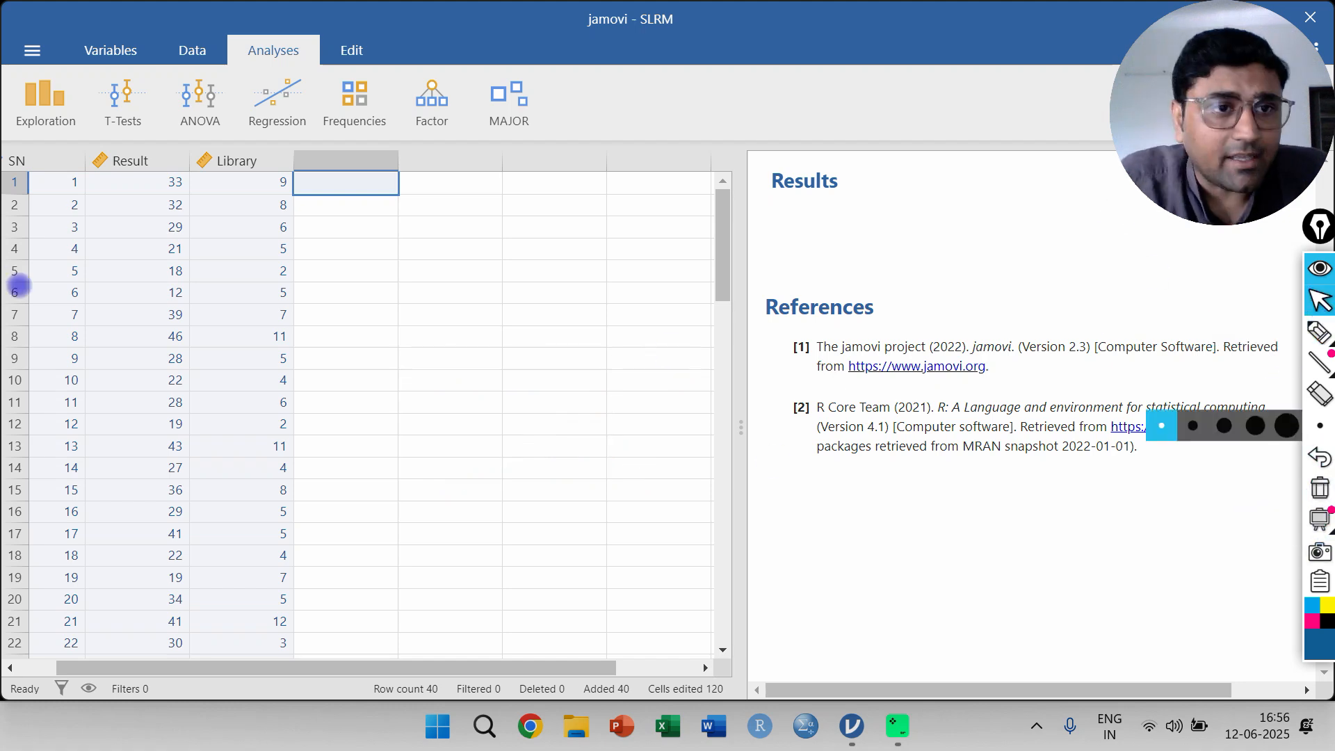
- Review the data in the Result and Library columns down to the last row
left_click(132, 160)
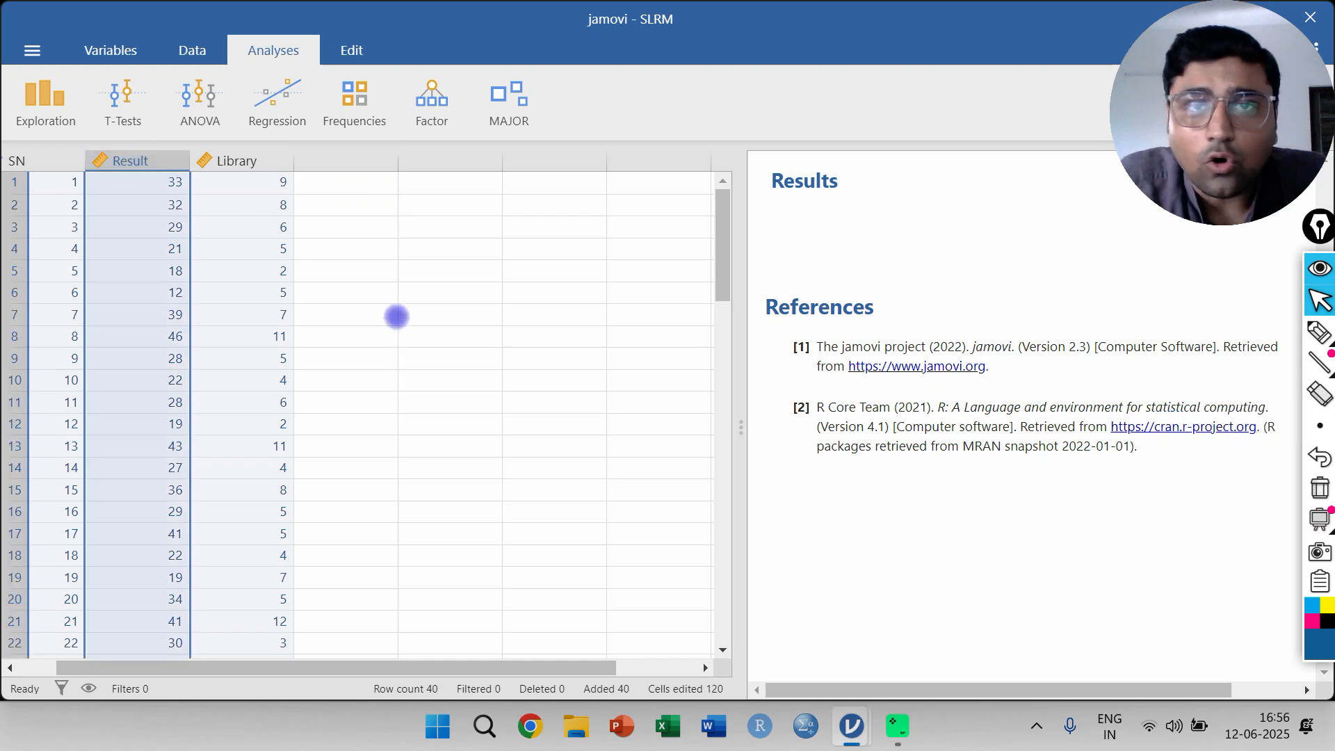
left_click(226, 160)
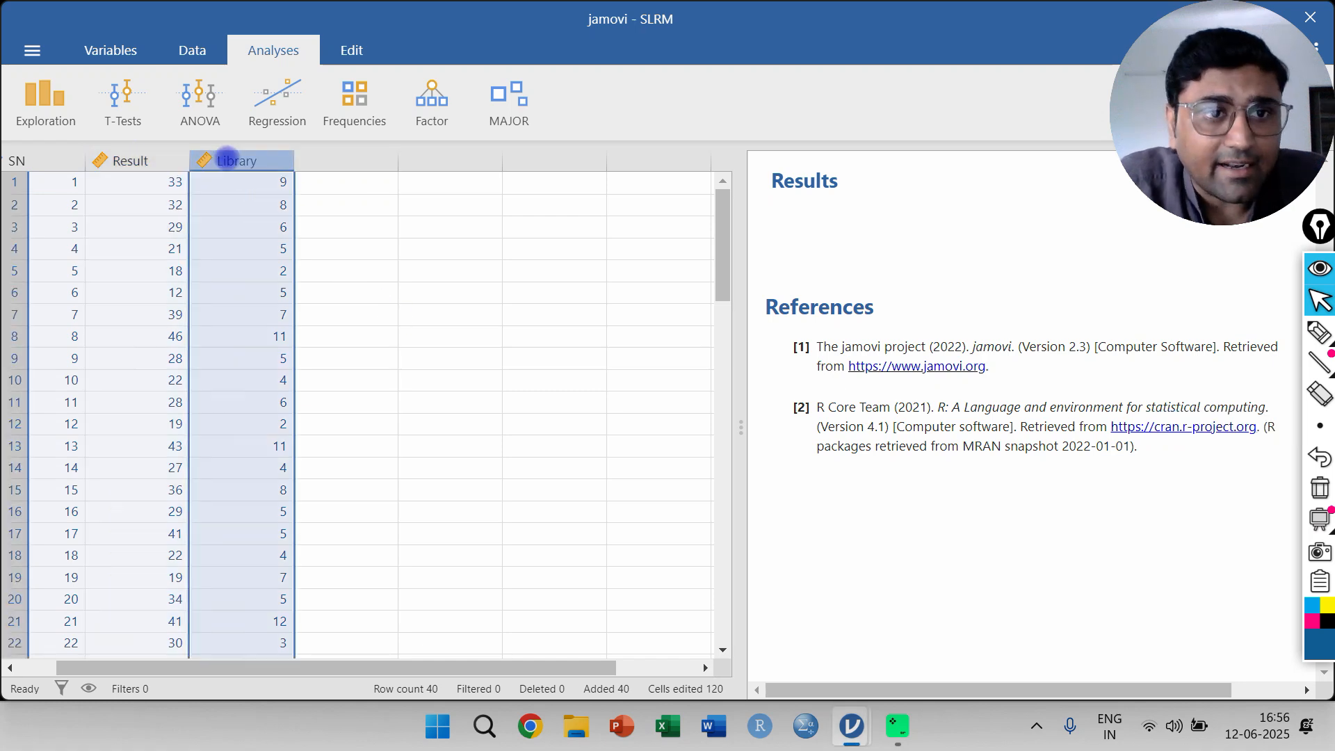
scroll(253, 435, "down", 9)
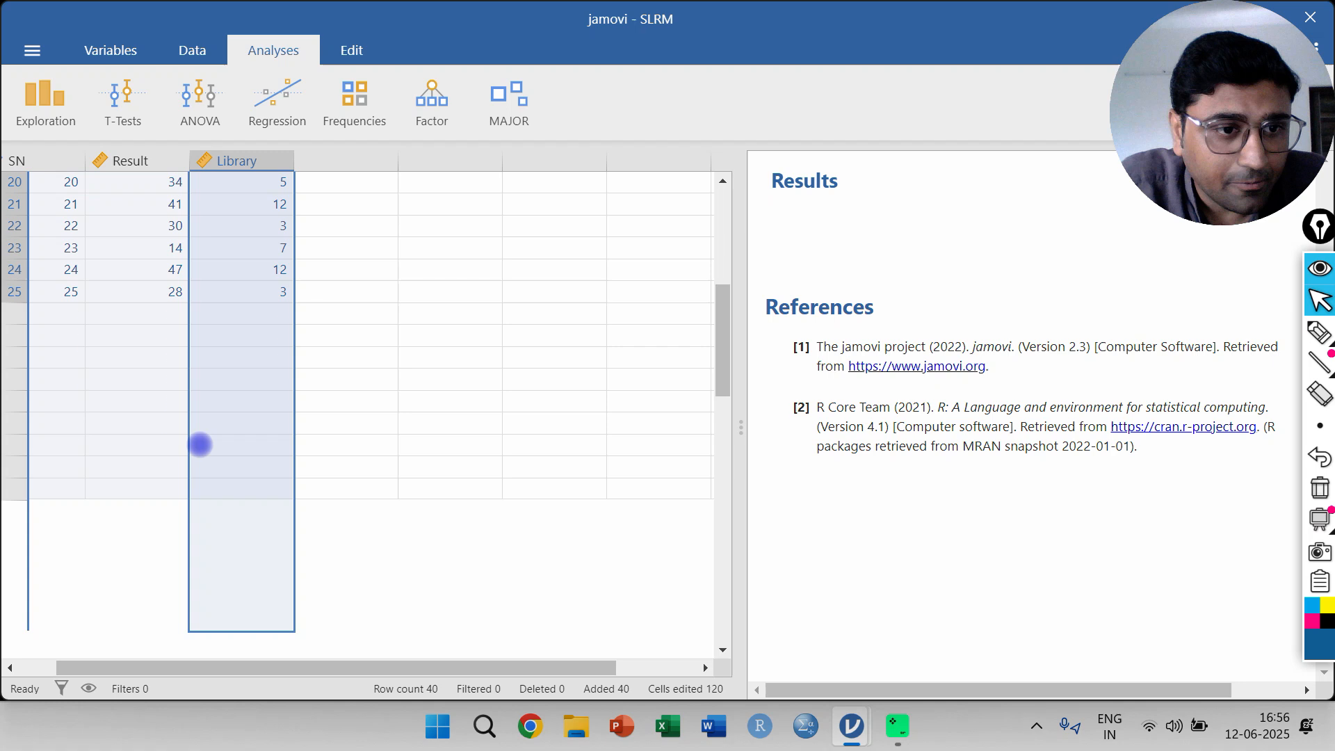
scroll(98, 411, "up", 9)
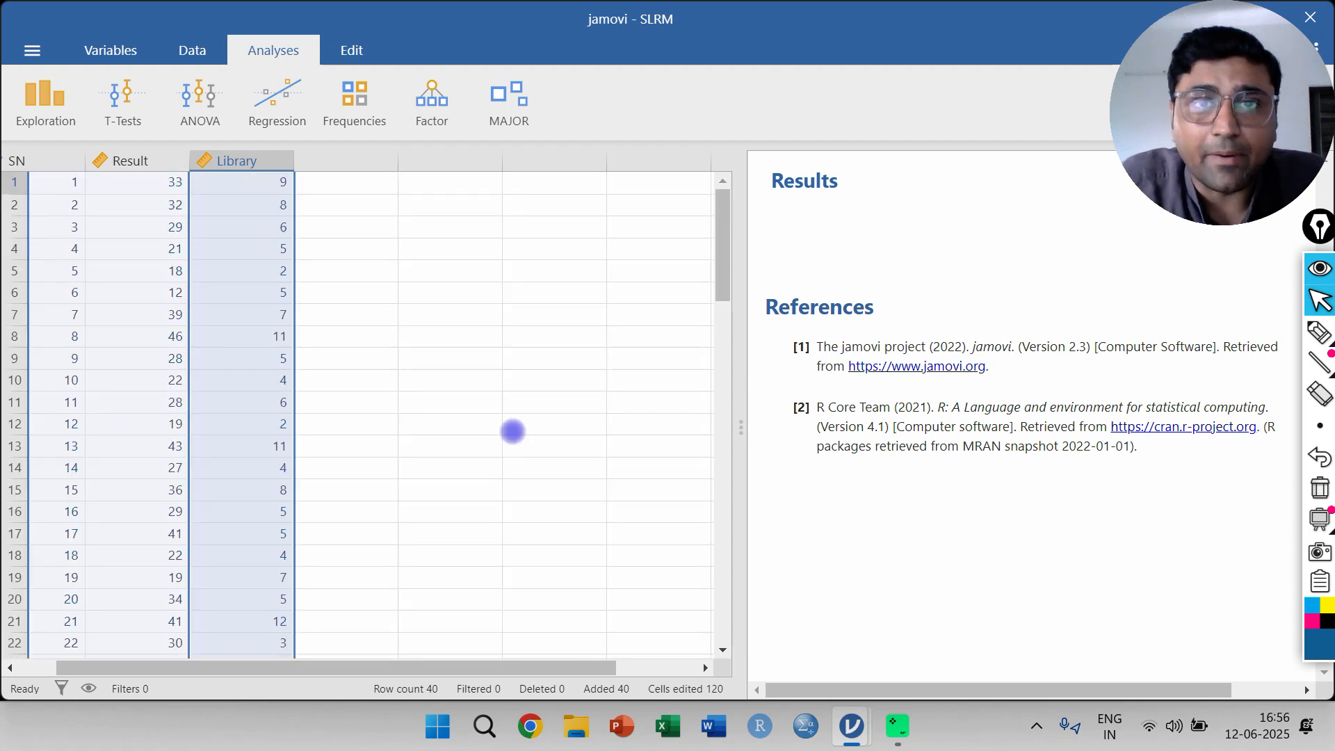
- Handwrite and underline the model "R = f(L)" over the data sheet with the pen, and remove it from view
left_click(1318, 332)
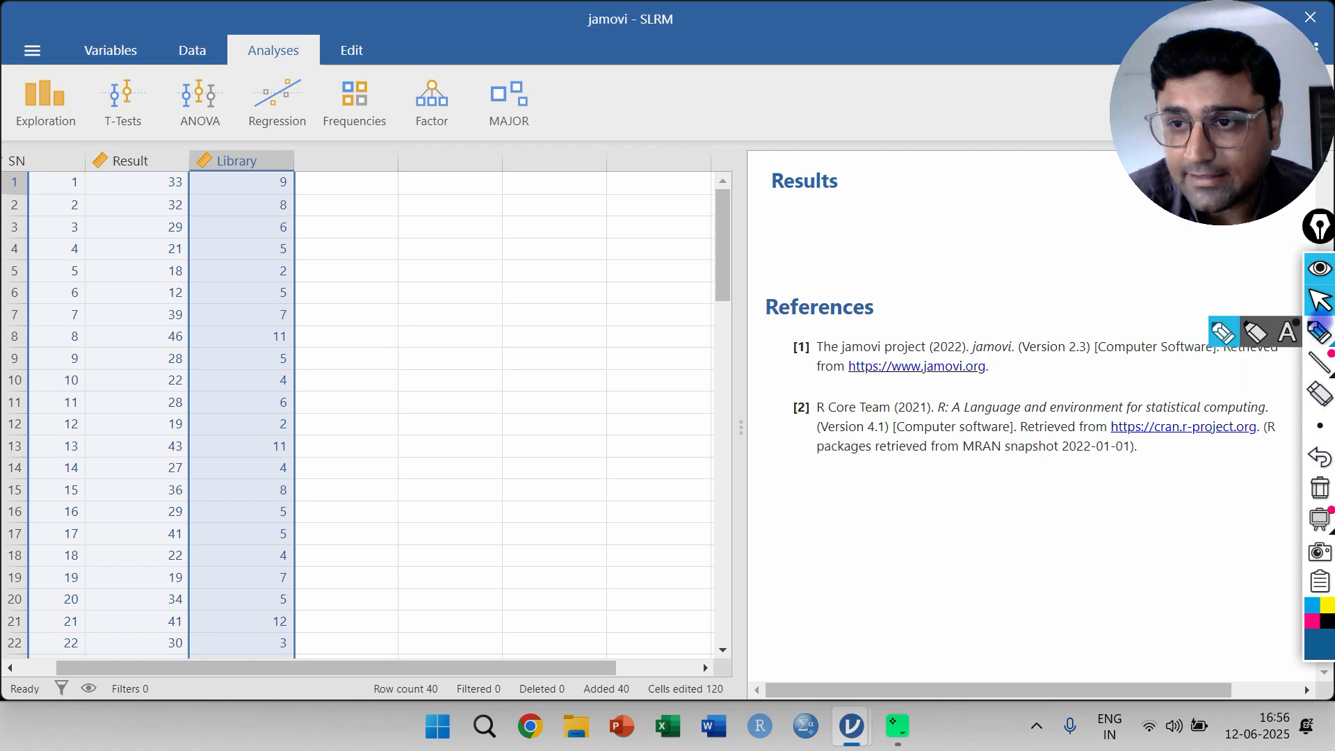
left_click(1222, 327)
mouse_move(397, 322)
left_mouse_down()
mouse_move(416, 351)
mouse_move(467, 332)
left_mouse_up()
left_click_drag(442, 340, 509, 363)
mouse_move(492, 341)
left_mouse_down()
mouse_move(530, 336)
mouse_move(559, 365)
mouse_move(605, 344)
mouse_move(615, 375)
left_mouse_up()
left_click_drag(378, 383, 633, 383)
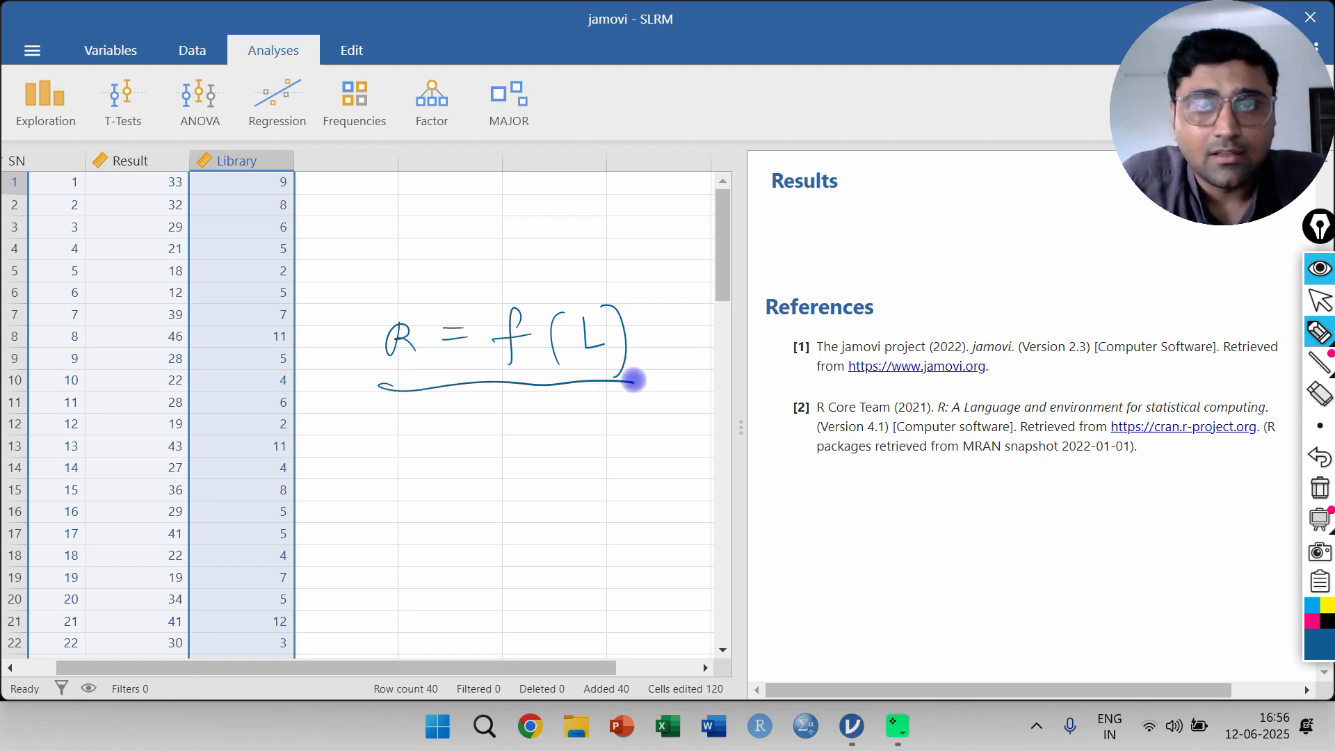
left_click(1320, 268)
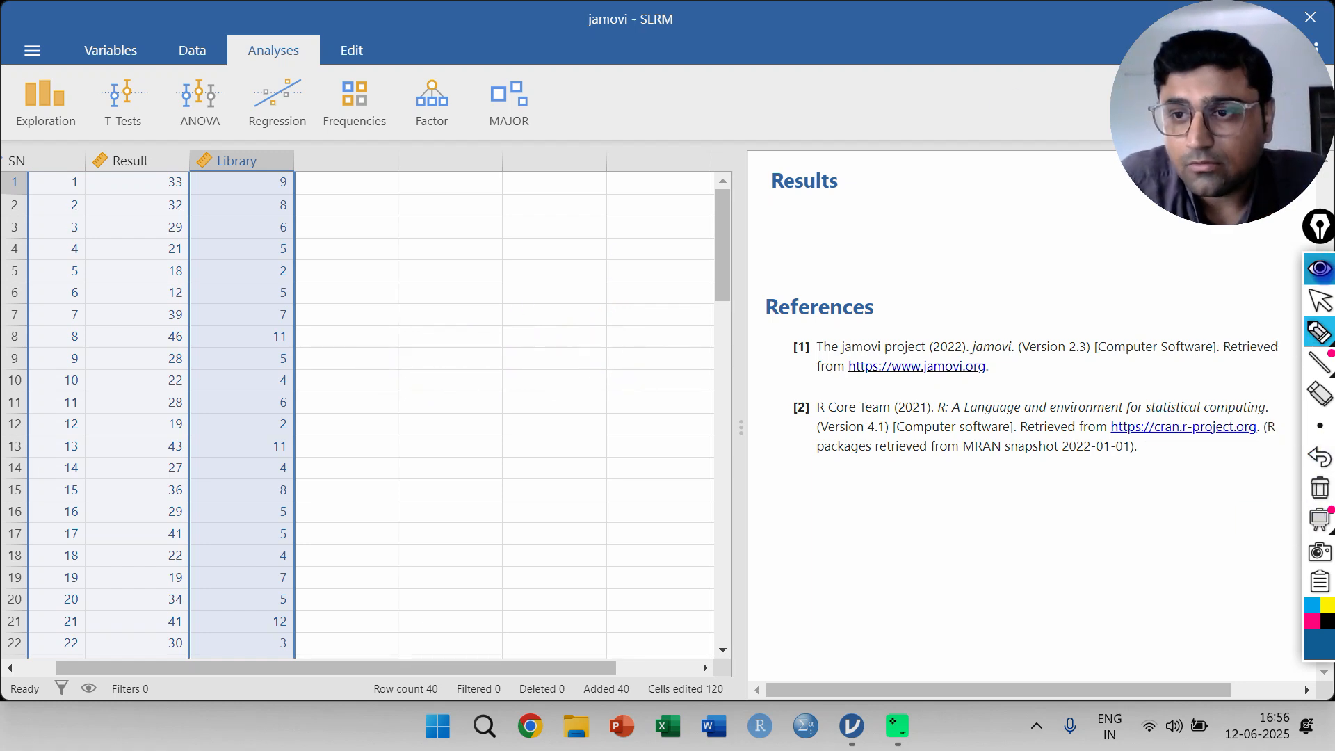
left_click(1319, 300)
- Create a Linear Regression analysis with Result as the dependent variable and Library as the covariate
left_click(283, 50)
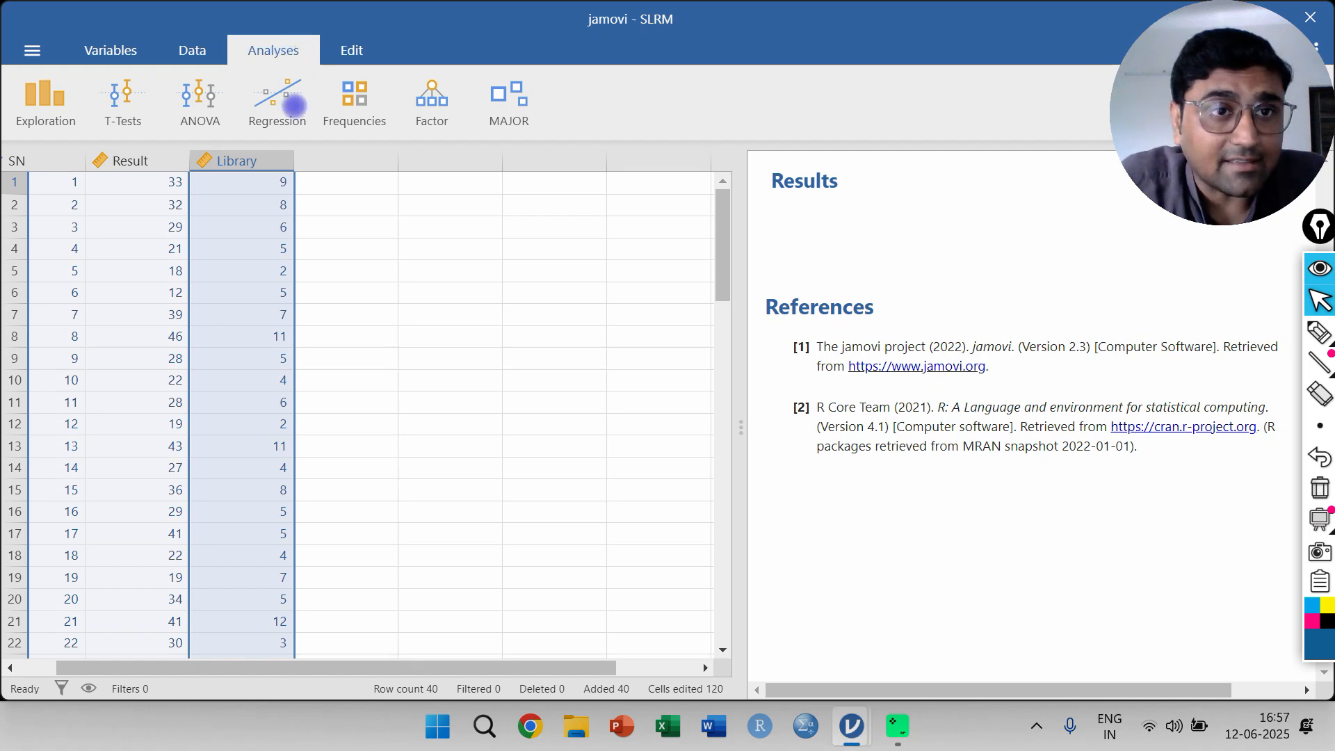
left_click(290, 106)
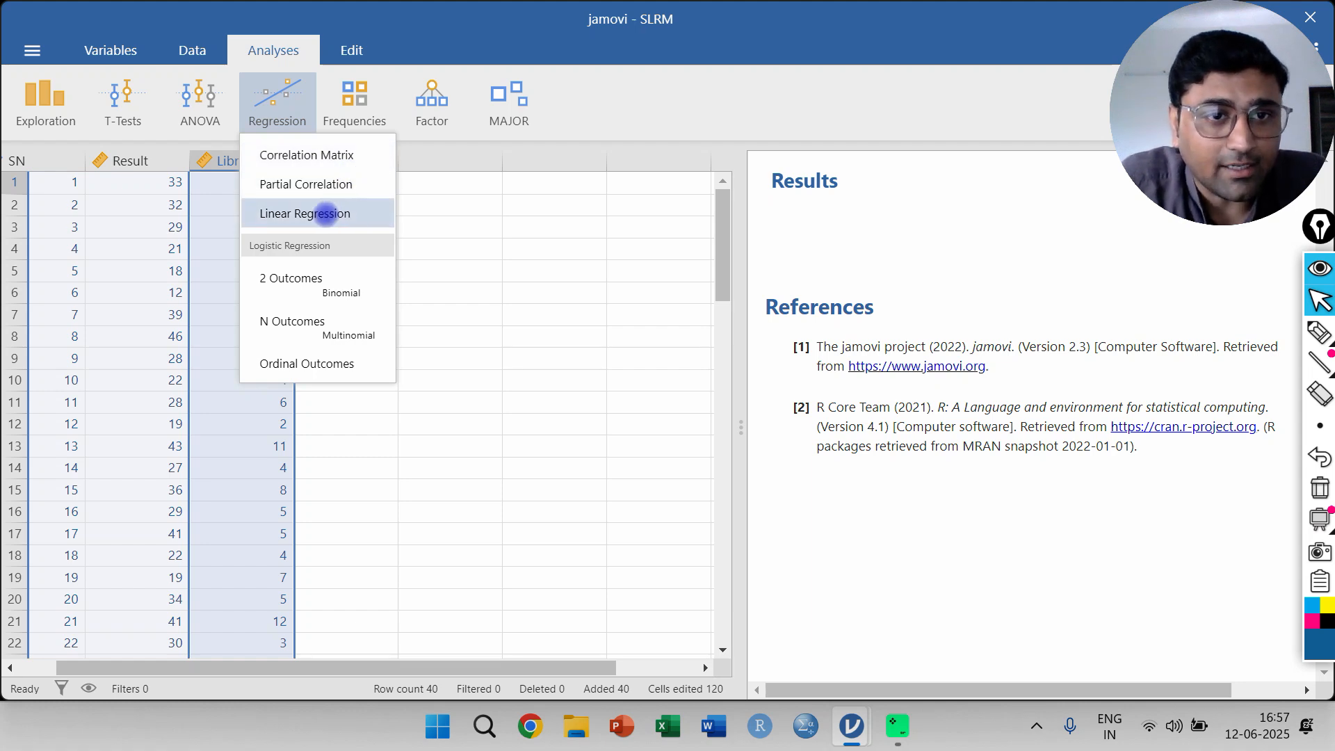
left_click(348, 214)
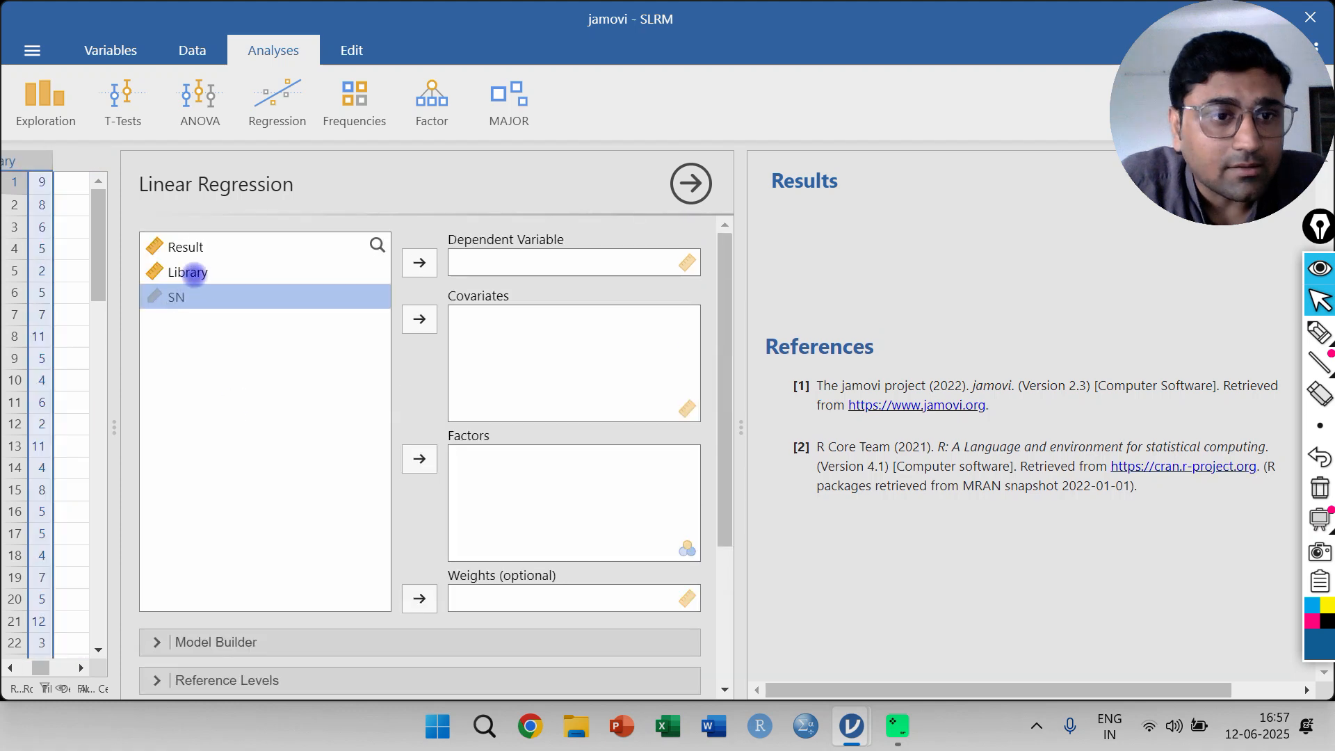
left_click(191, 247)
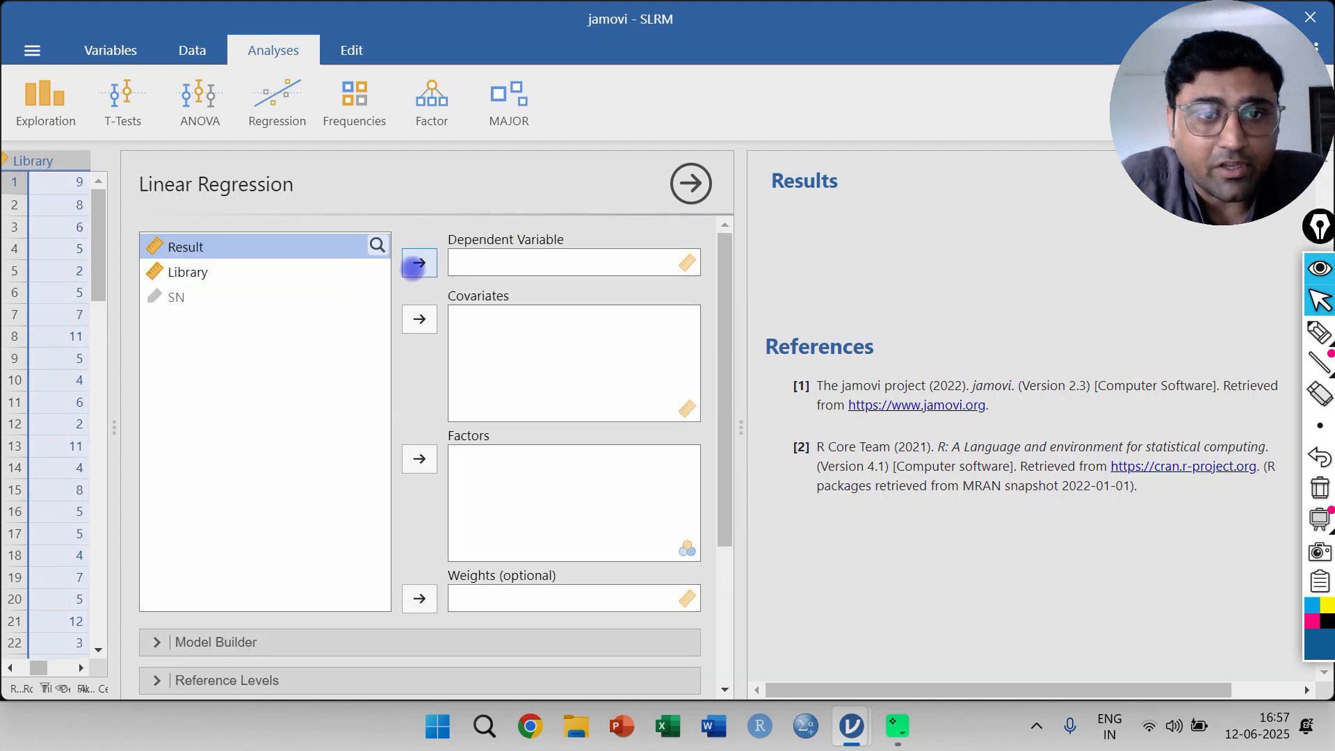
left_click(420, 263)
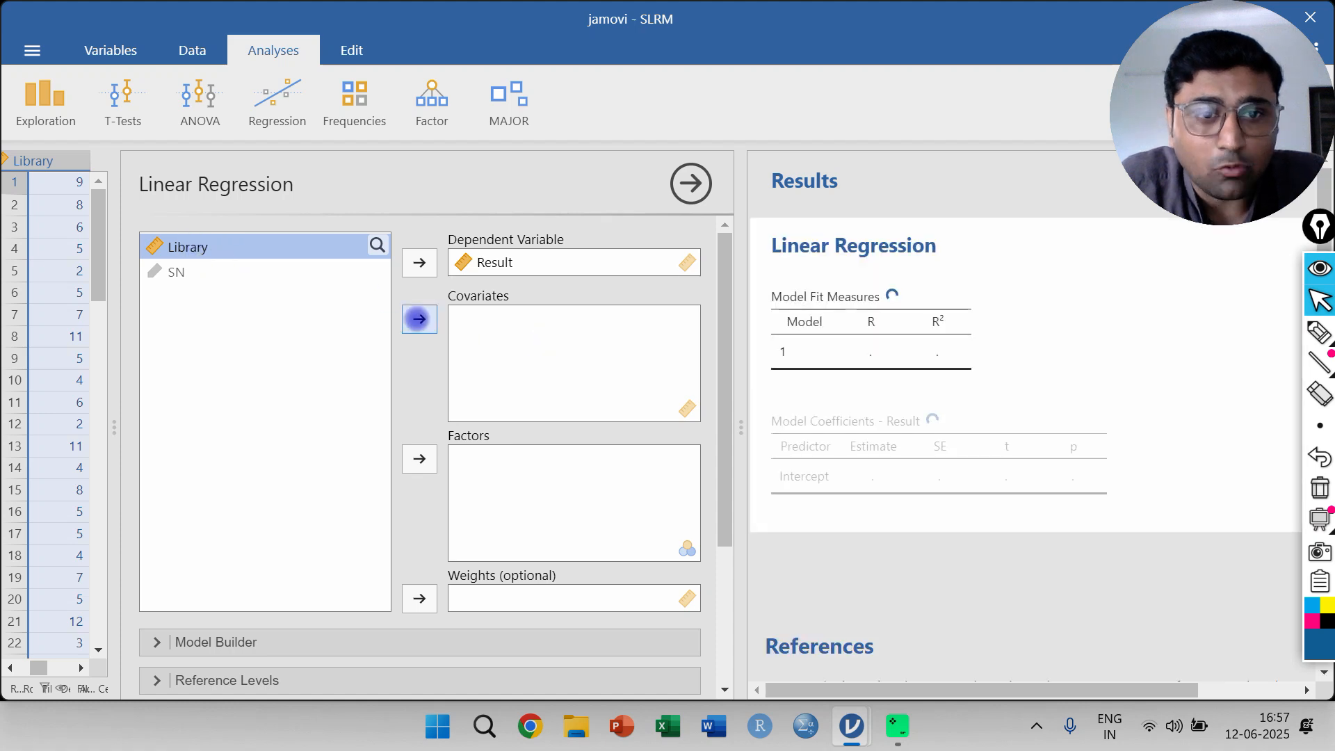
left_click(419, 319)
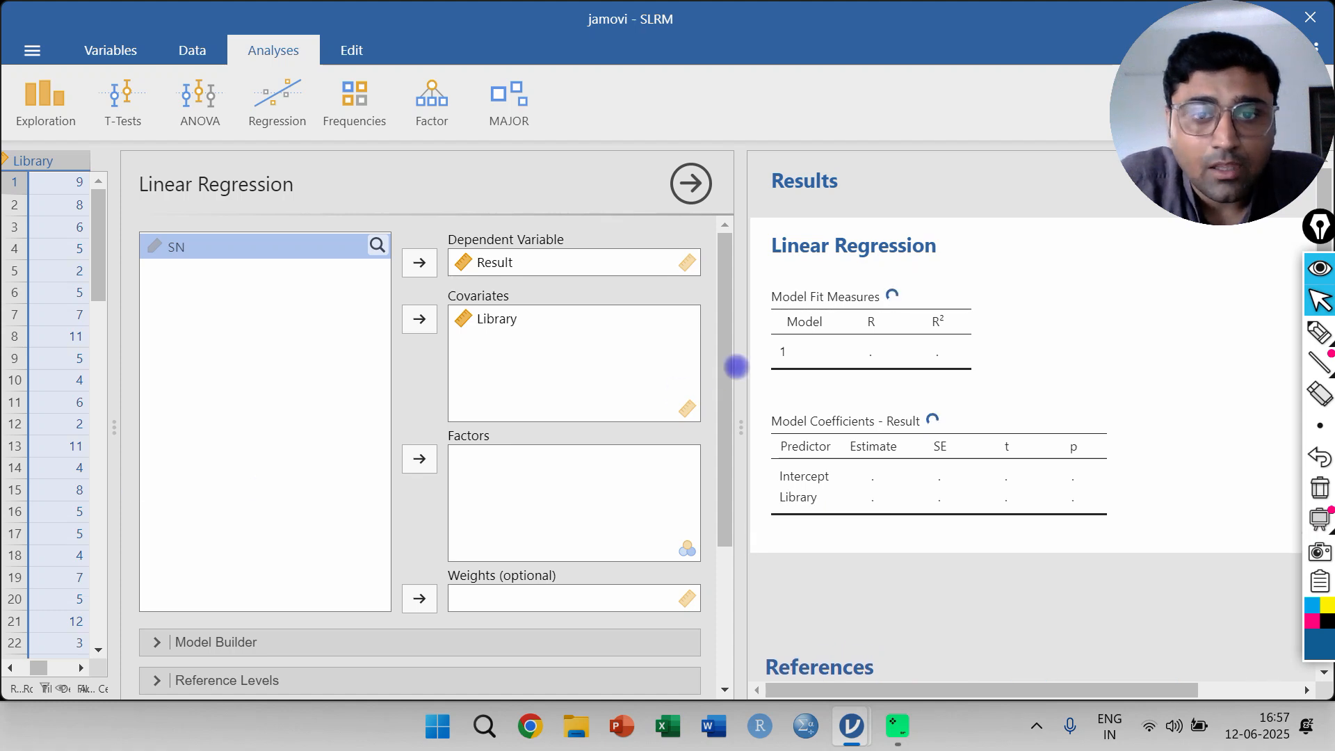
- Save the regression's predicted values and residuals to the data sheet and close the analysis options
left_click_drag(723, 370, 726, 558)
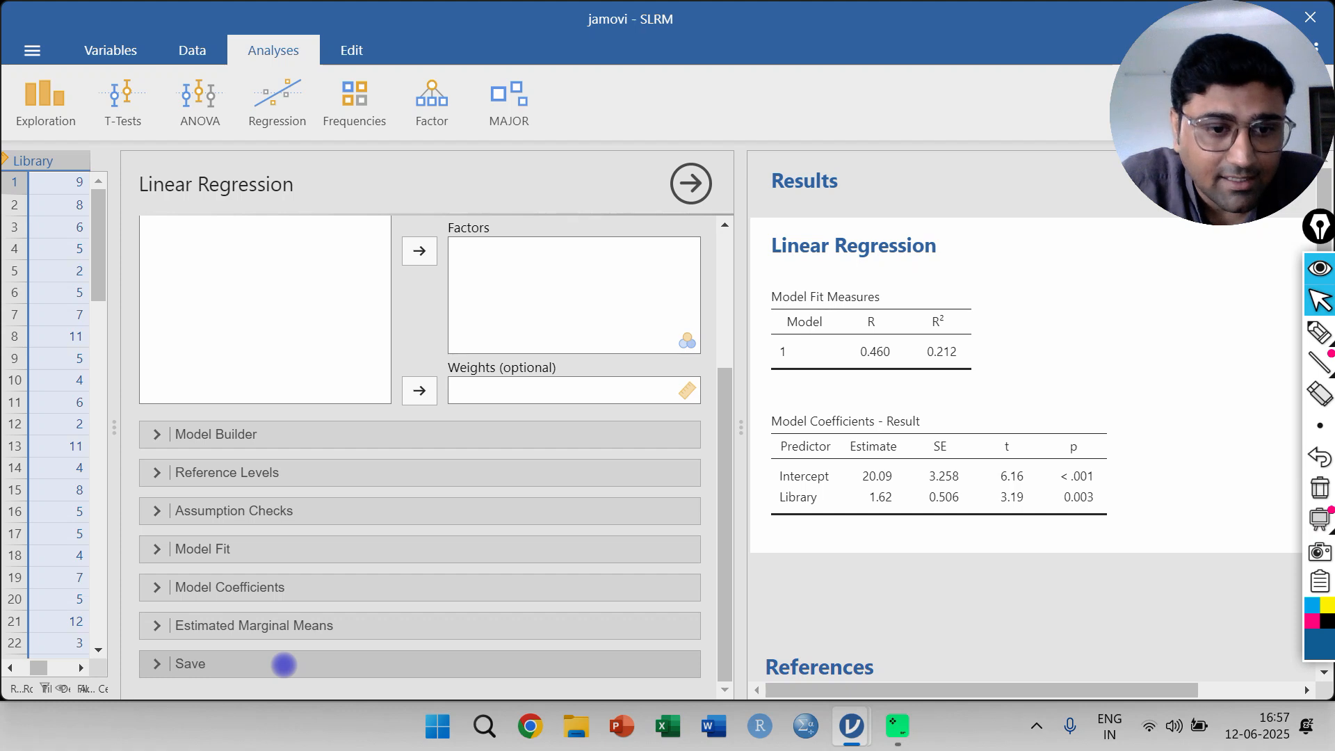
left_click(284, 665)
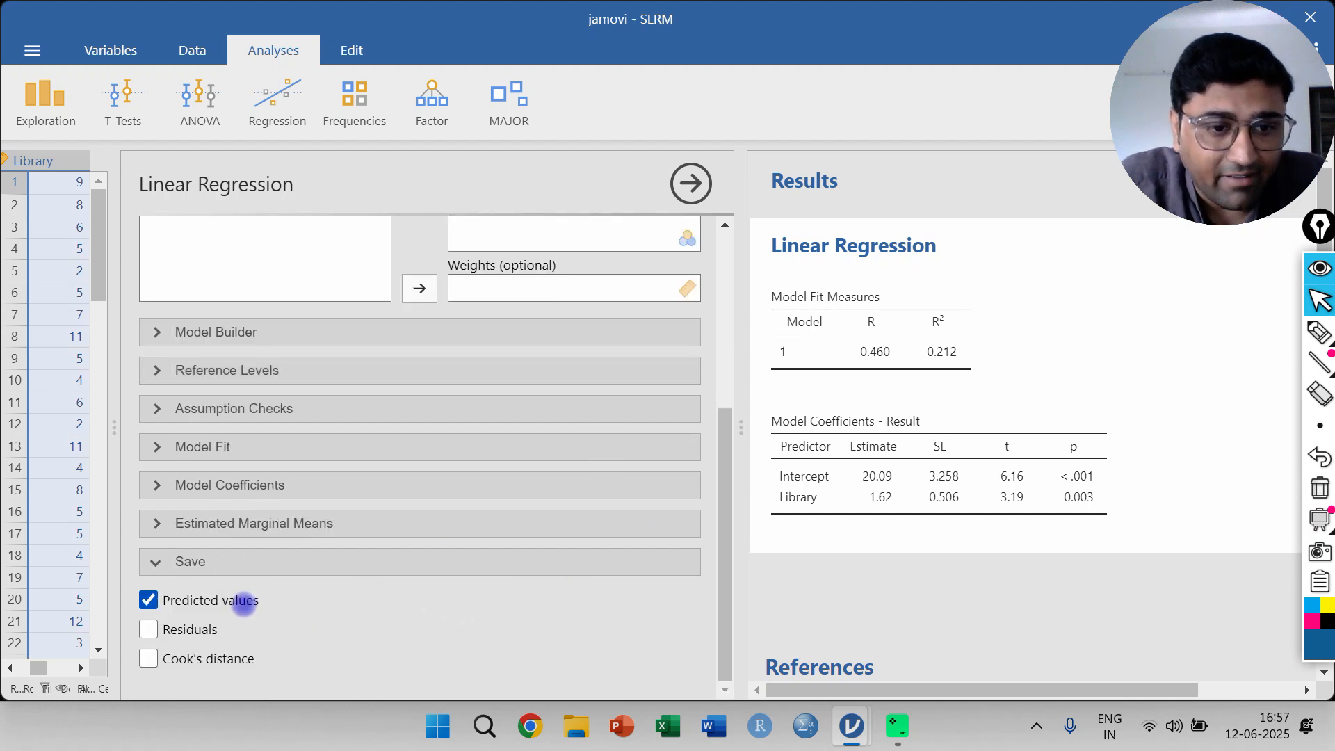
left_click(212, 630)
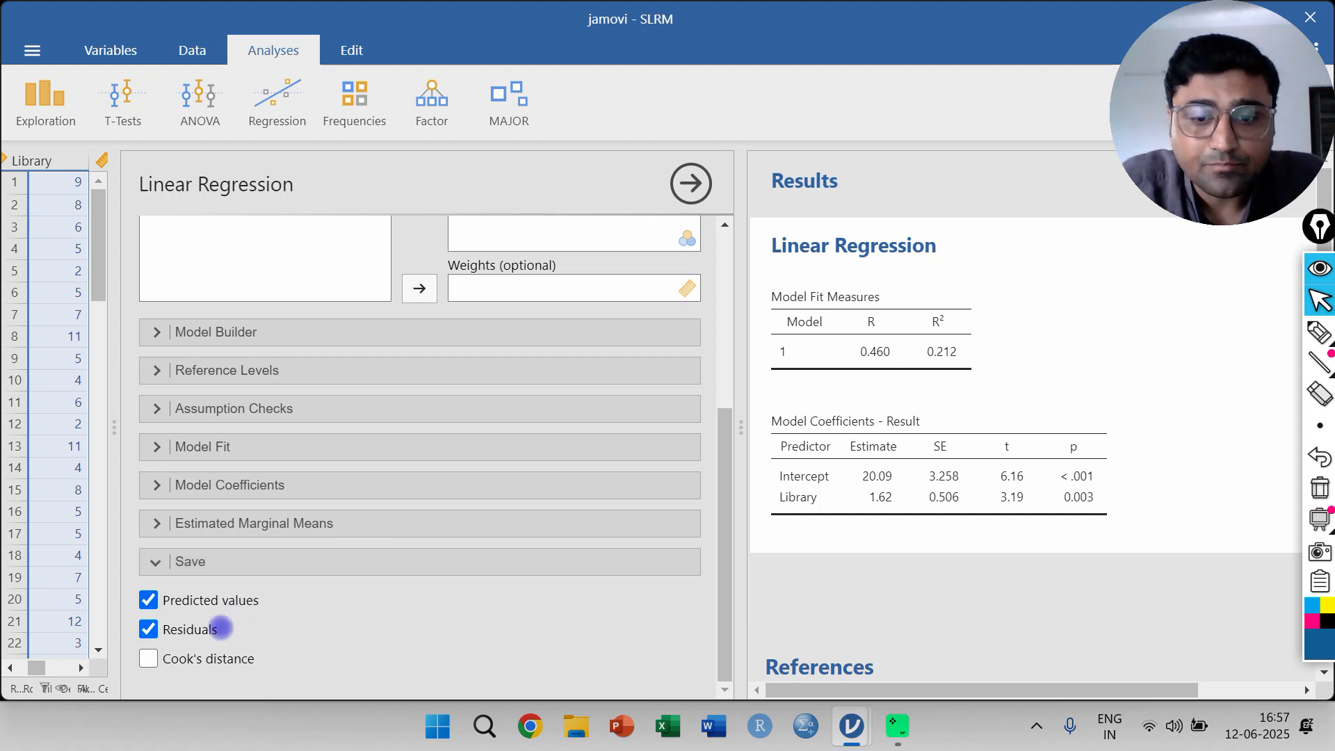
scroll(368, 435, "up", 3)
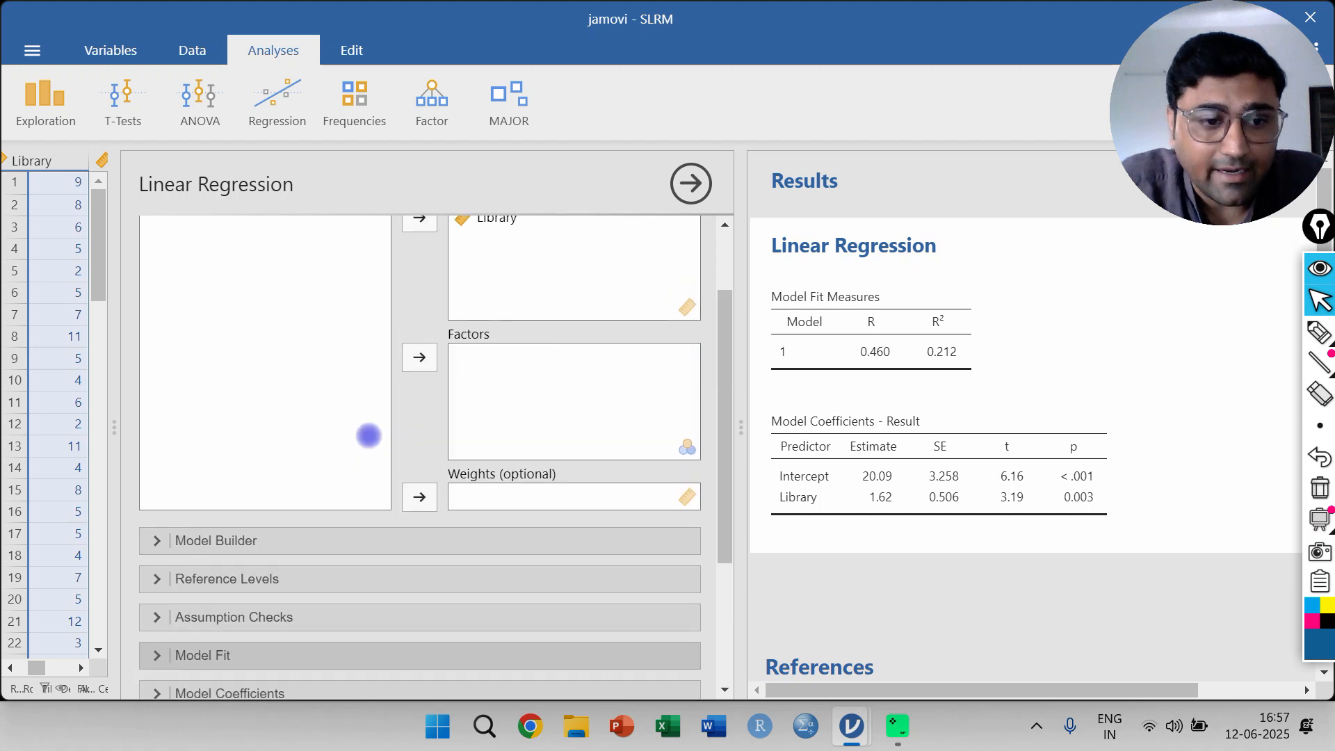
scroll(368, 436, "up", 2)
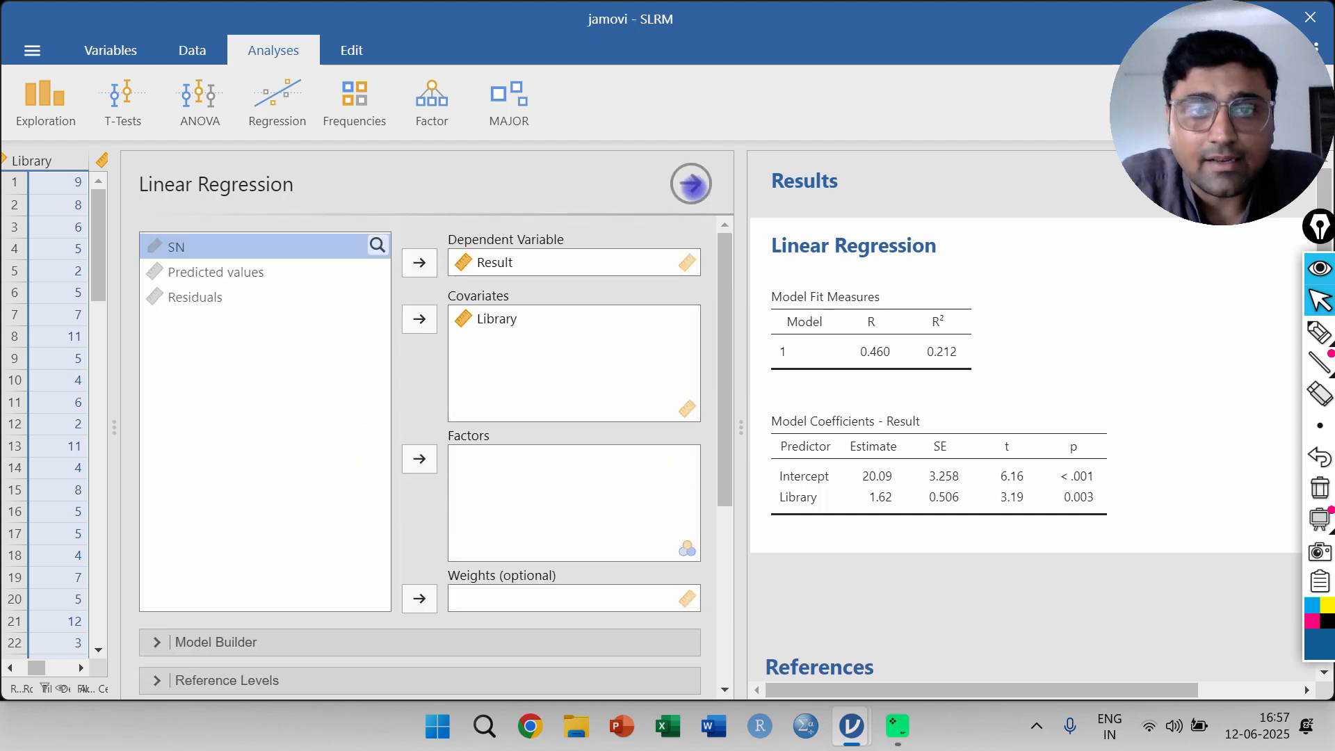
left_click(690, 184)
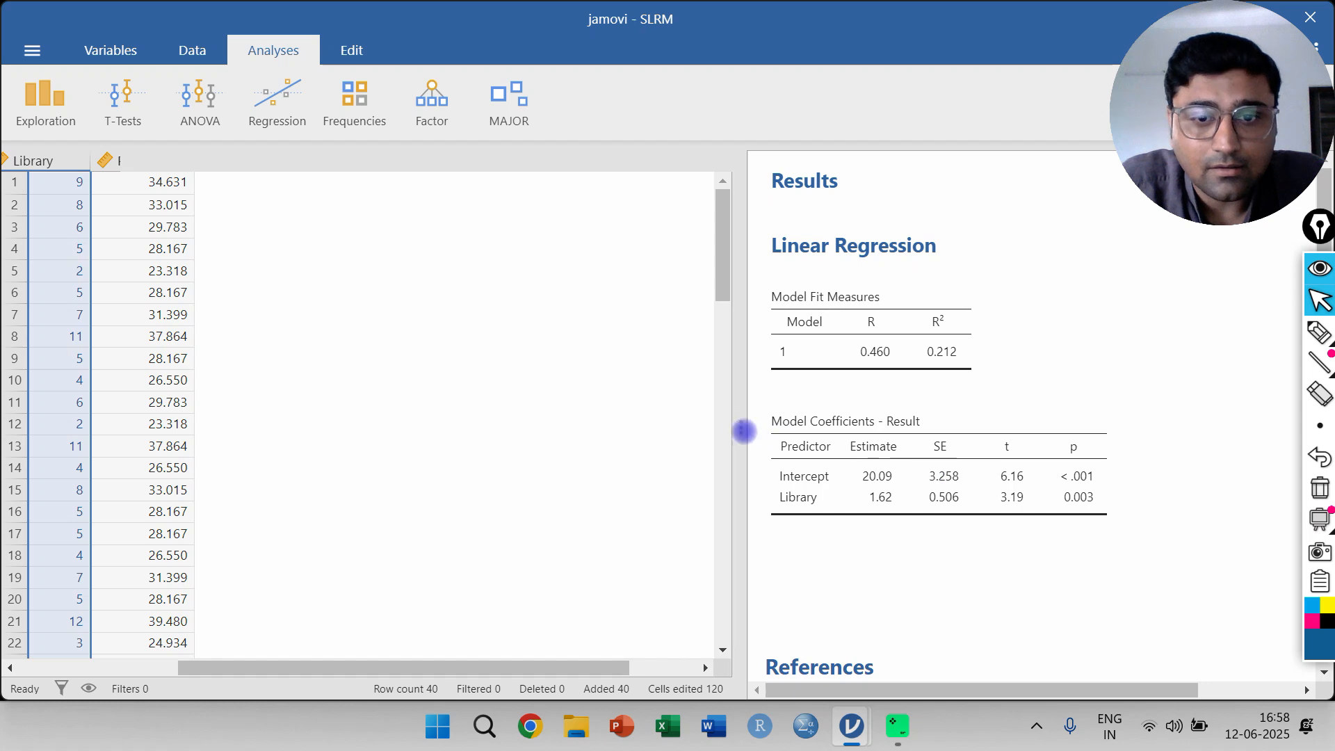
- Widen the data sheet and inspect the new Predicted values and Residuals columns beside the original data
left_click_drag(744, 432, 822, 434)
left_click_drag(593, 665, 375, 666)
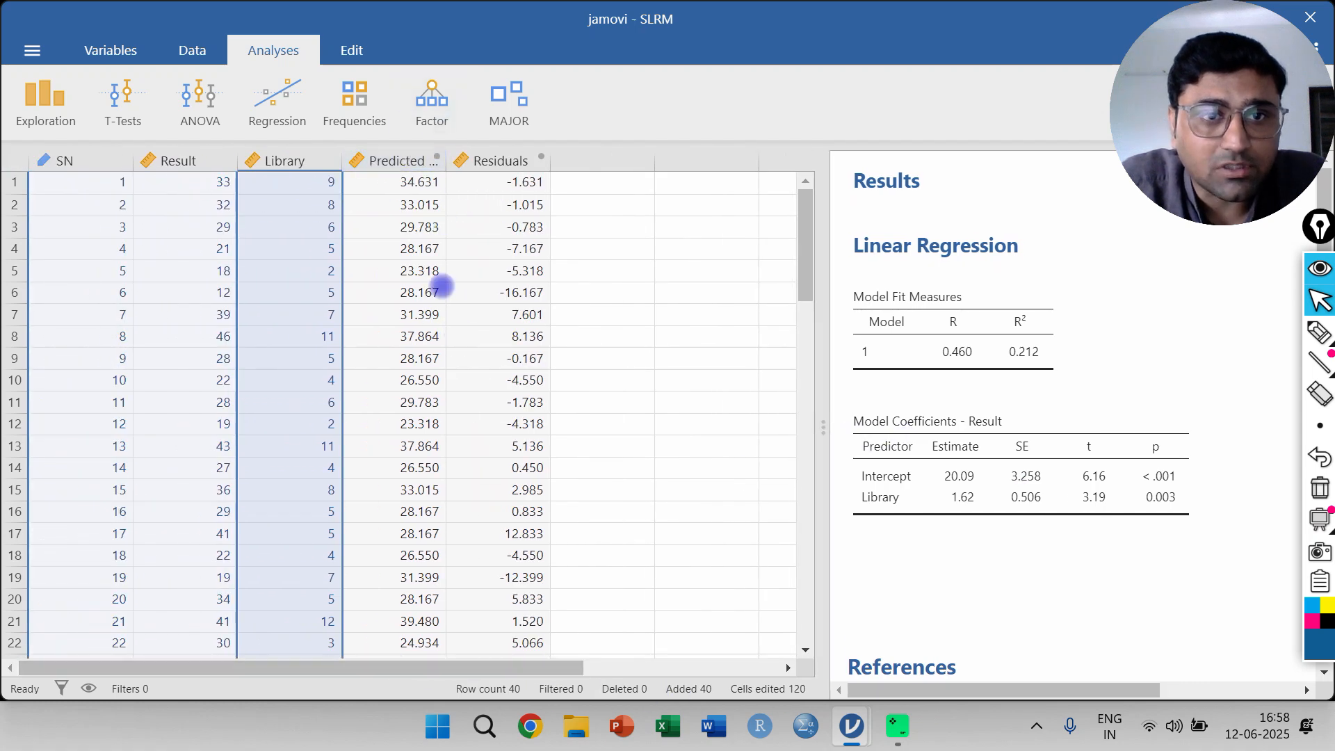
left_click(397, 161)
left_click(495, 161)
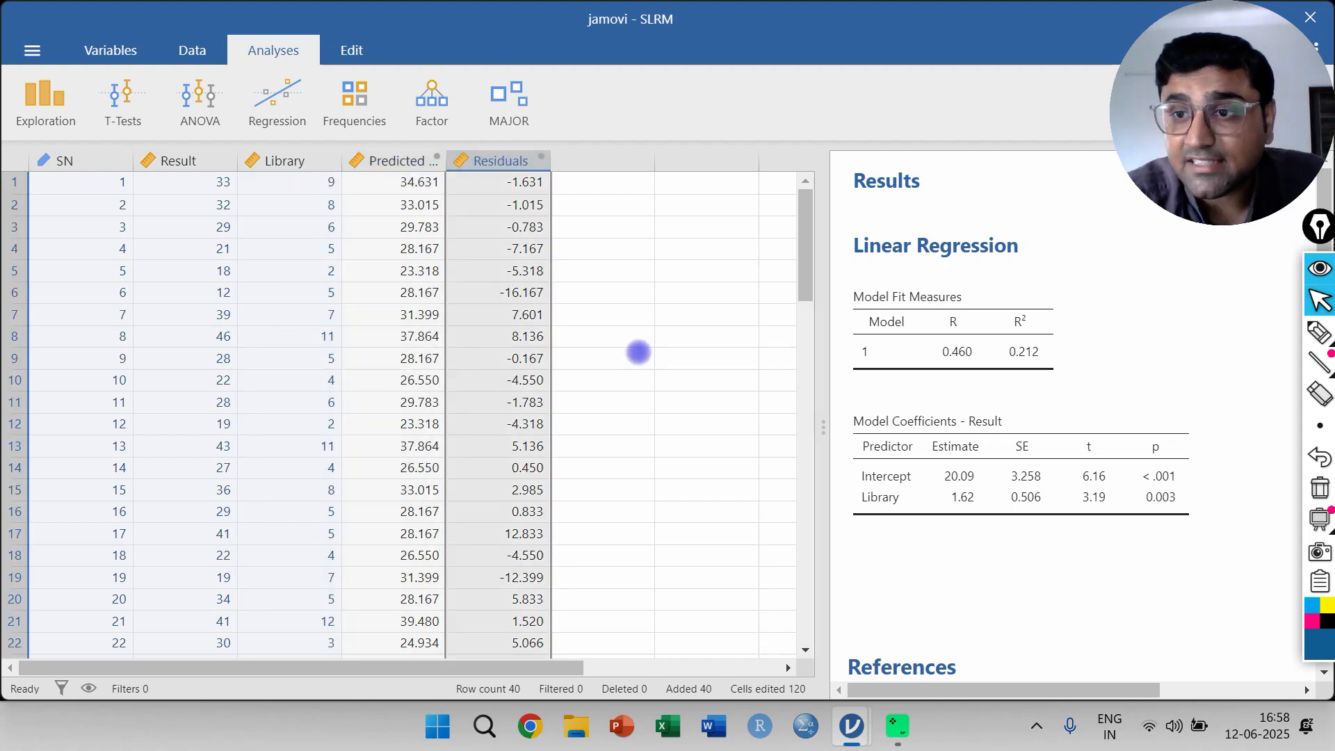
- Circle the first row's Result and predicted values, mark a line between them with the pen, and erase the annotations
left_click(1319, 331)
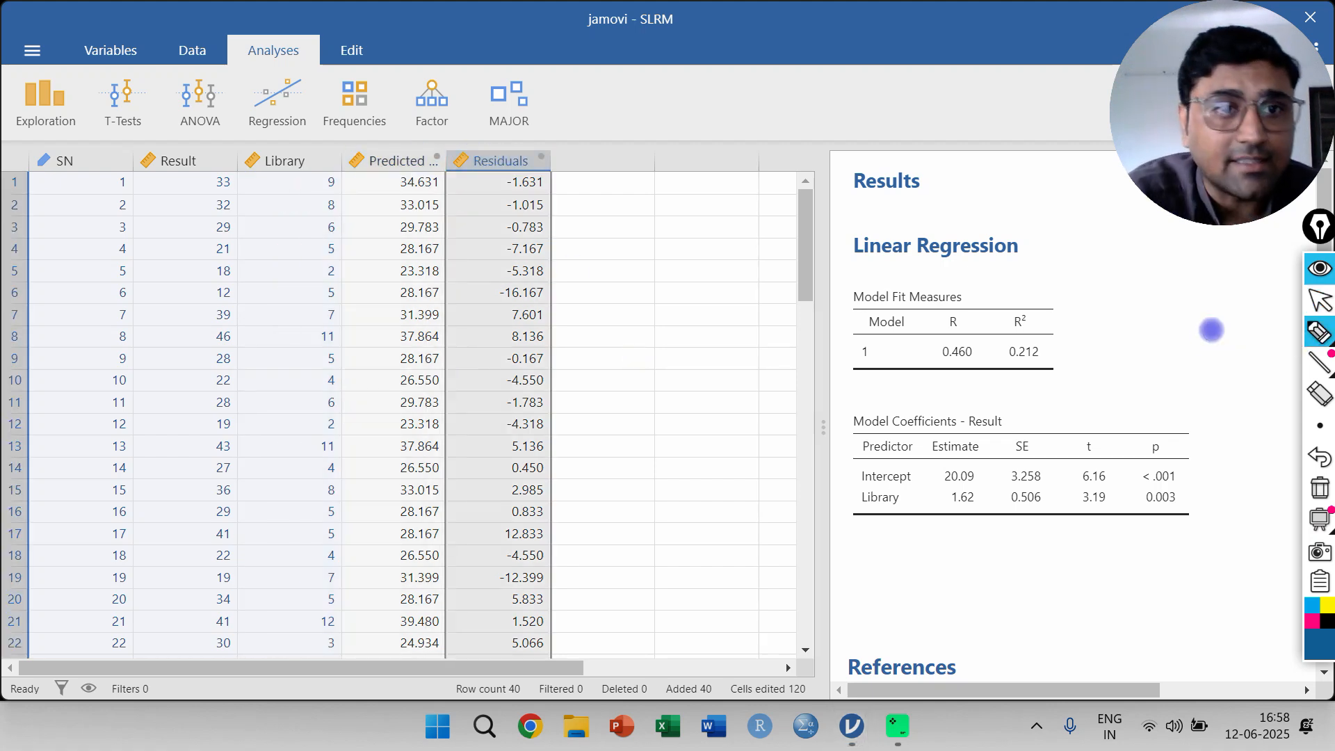
mouse_move(219, 149)
left_mouse_down()
mouse_move(194, 179)
mouse_move(238, 185)
mouse_move(217, 157)
left_mouse_up()
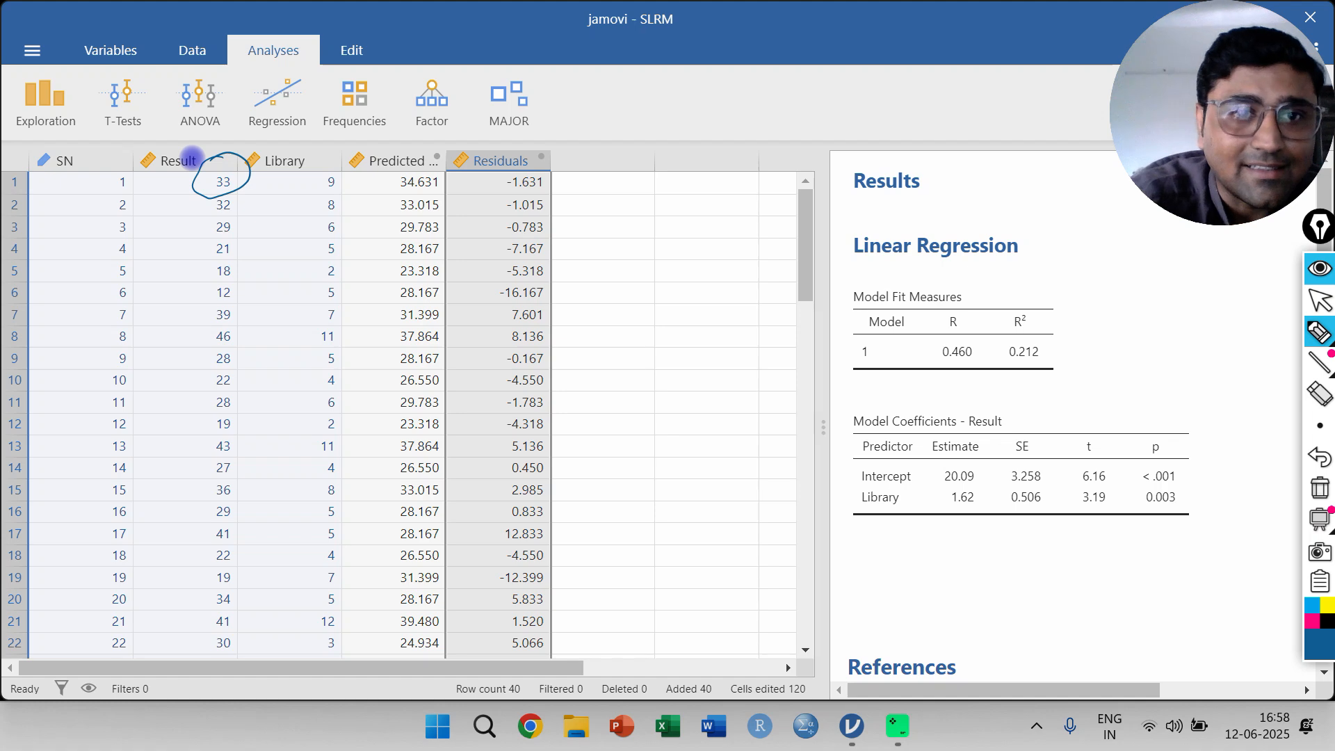
mouse_move(420, 163)
left_mouse_down()
mouse_move(392, 172)
mouse_move(428, 201)
mouse_move(445, 169)
left_mouse_up()
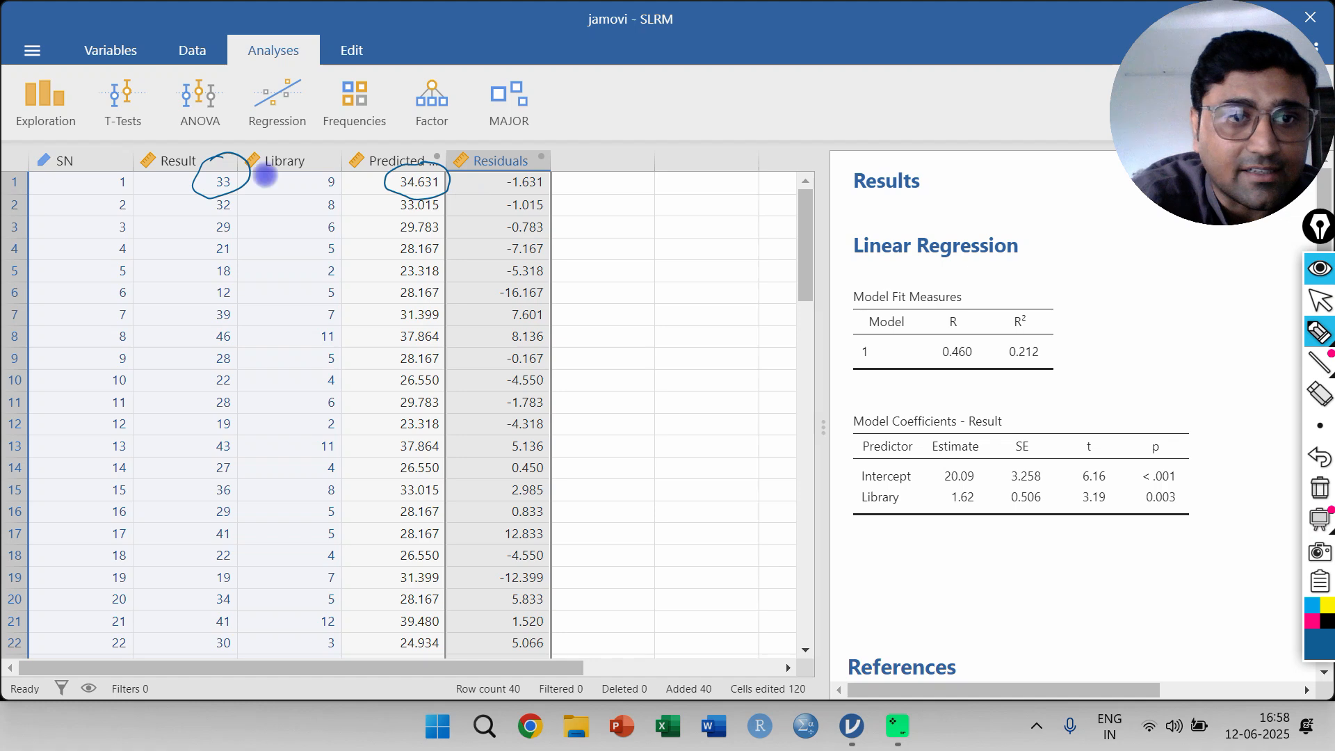
mouse_move(275, 182)
left_mouse_down()
mouse_move(369, 184)
mouse_move(258, 195)
left_mouse_up()
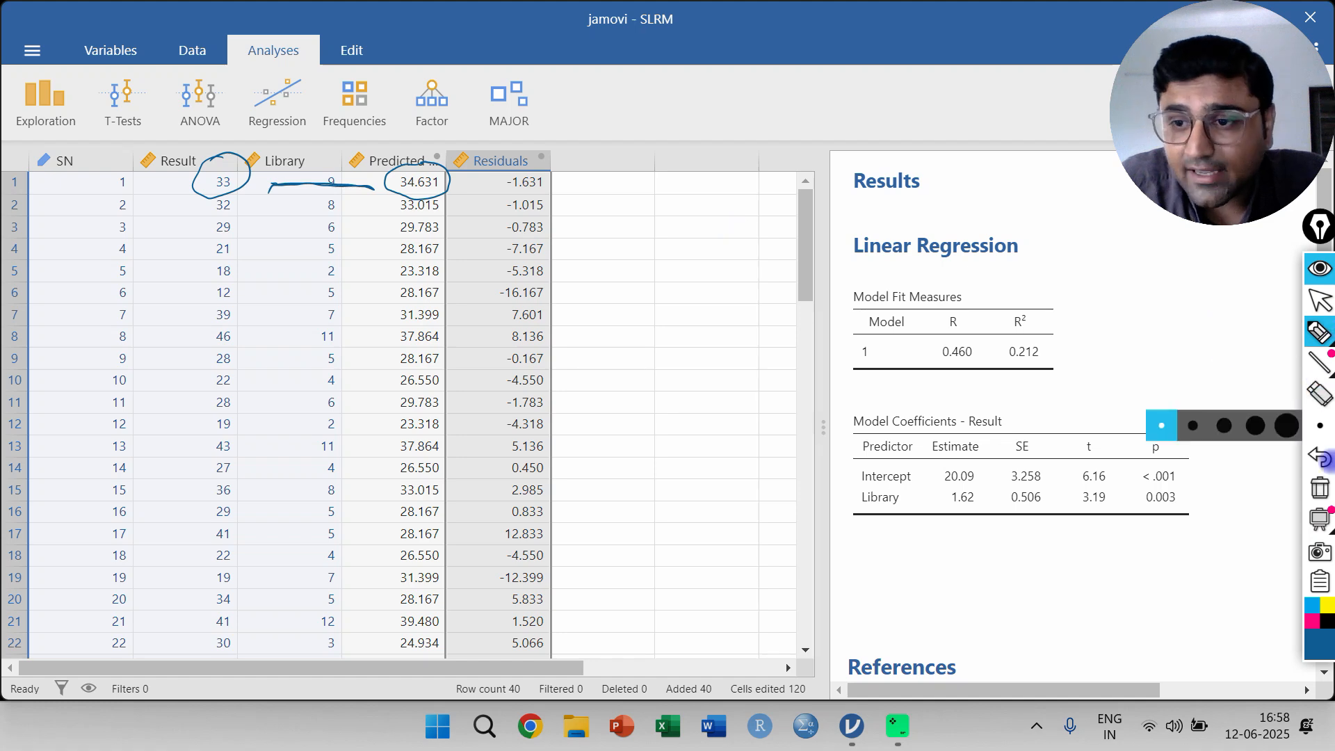
left_click(1320, 486)
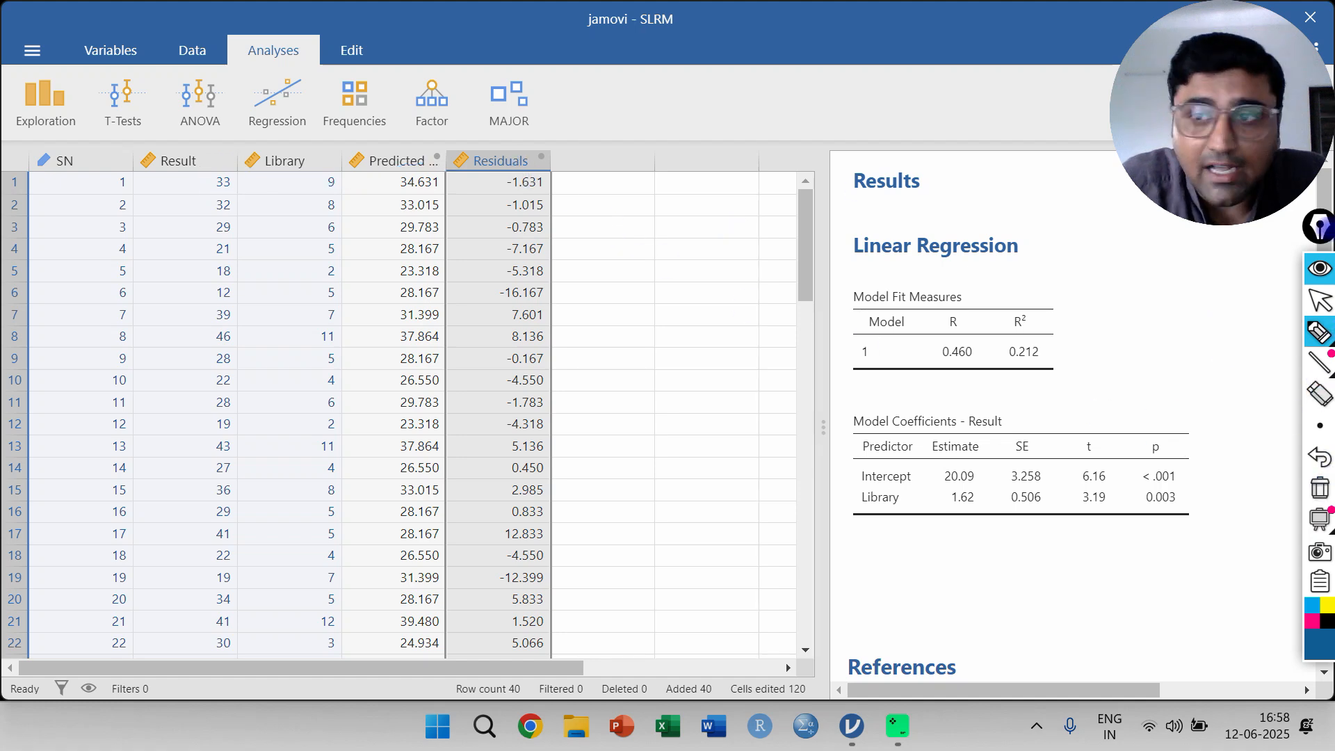
left_click(1320, 301)
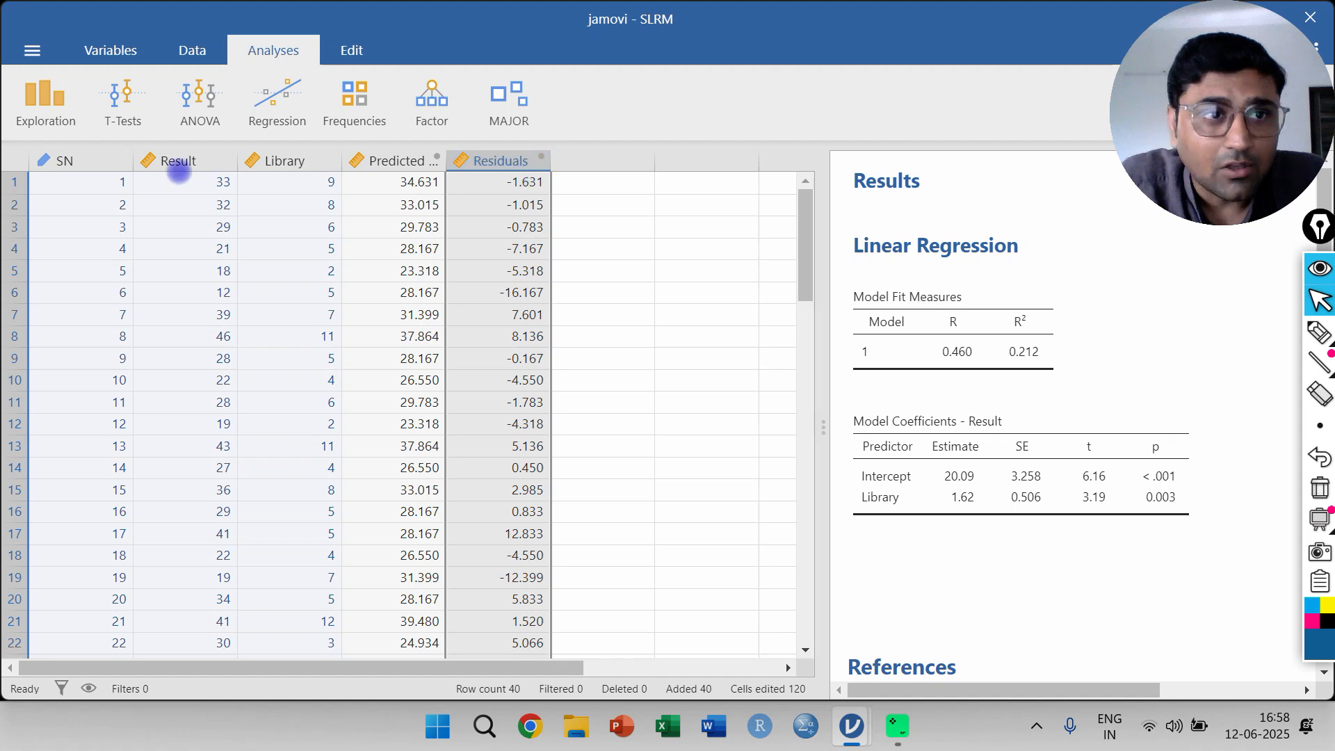
- Create a Descriptives analysis with Residuals as the only variable
left_click(56, 103)
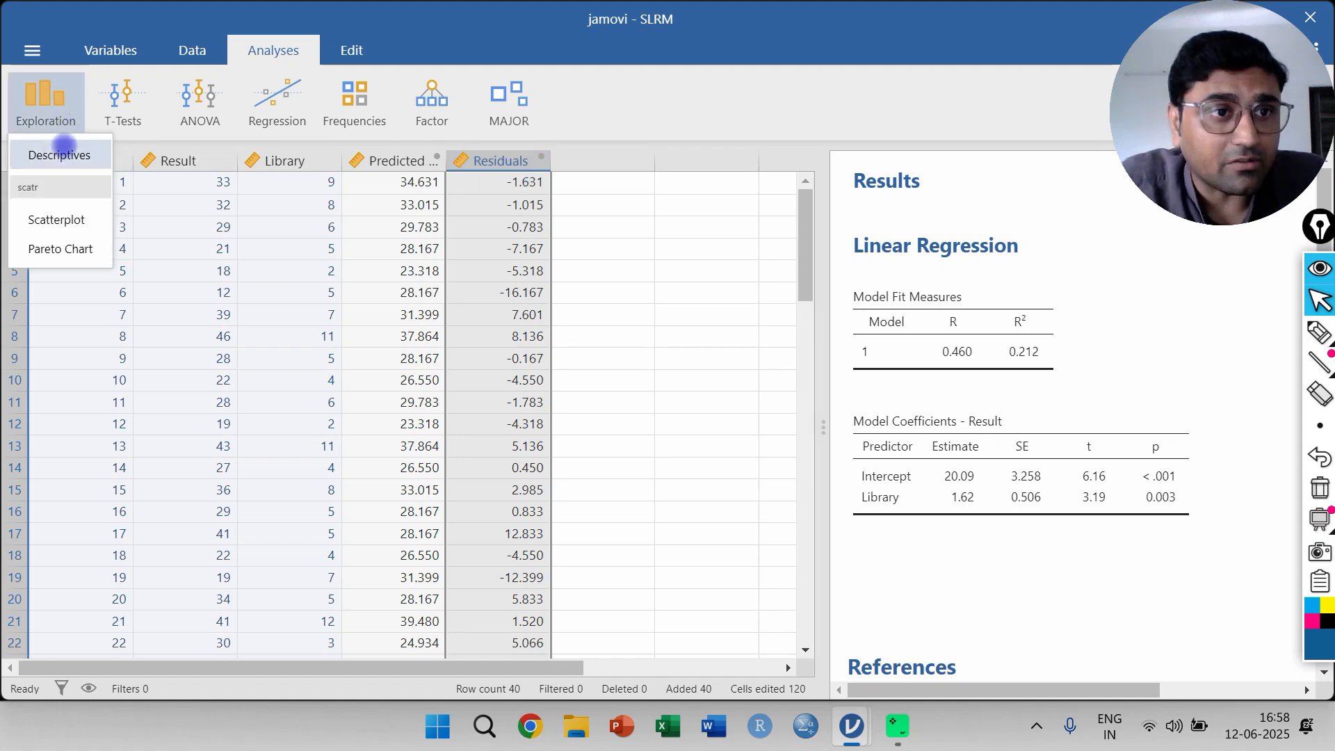
left_click(55, 153)
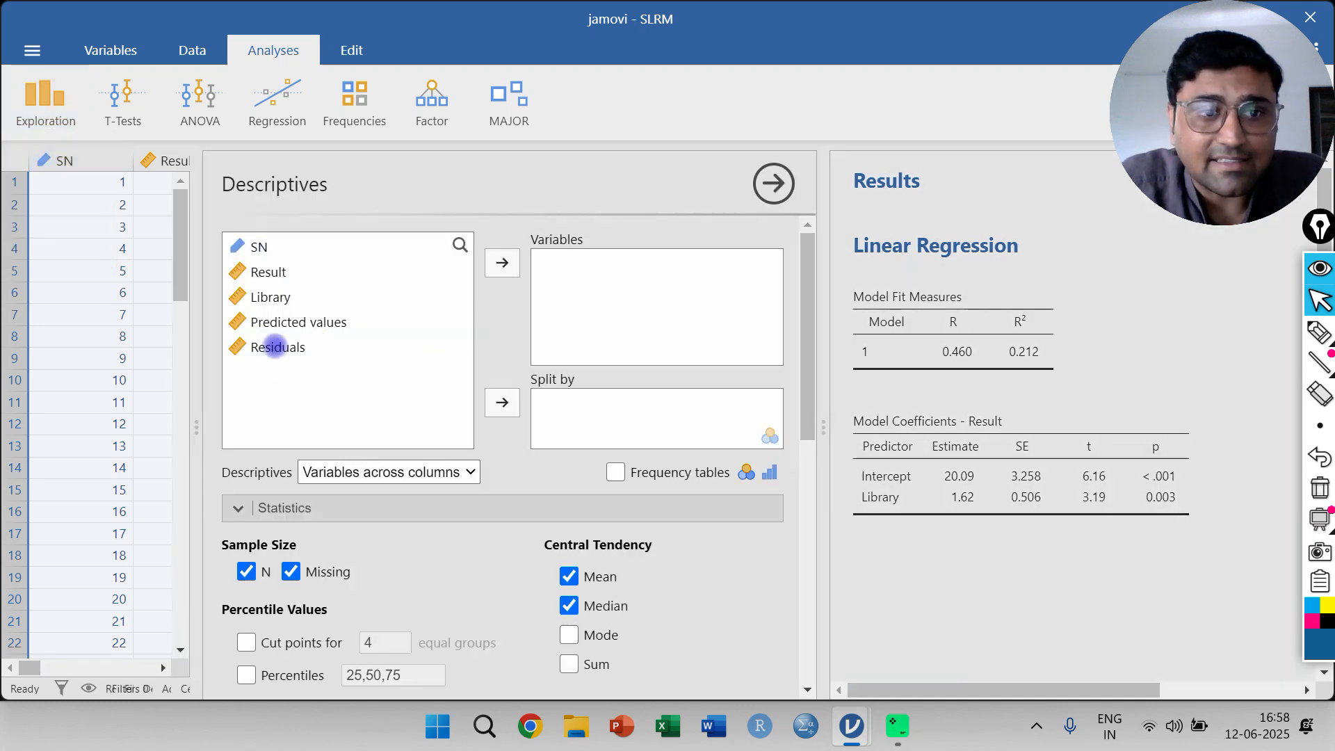
left_click(277, 346)
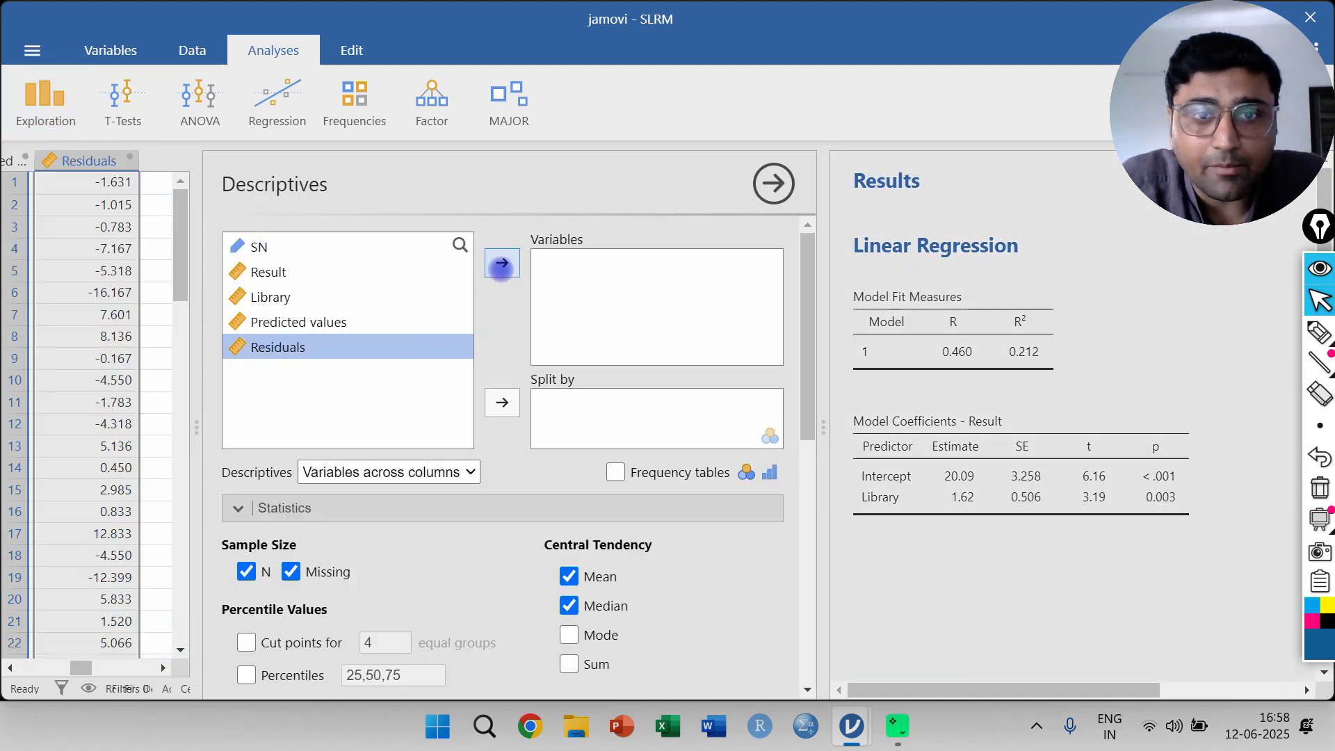
left_click(501, 264)
- Add the Shapiro-Wilk normality test and the histogram, density and Q-Q plots for the residuals
left_click_drag(811, 297, 811, 445)
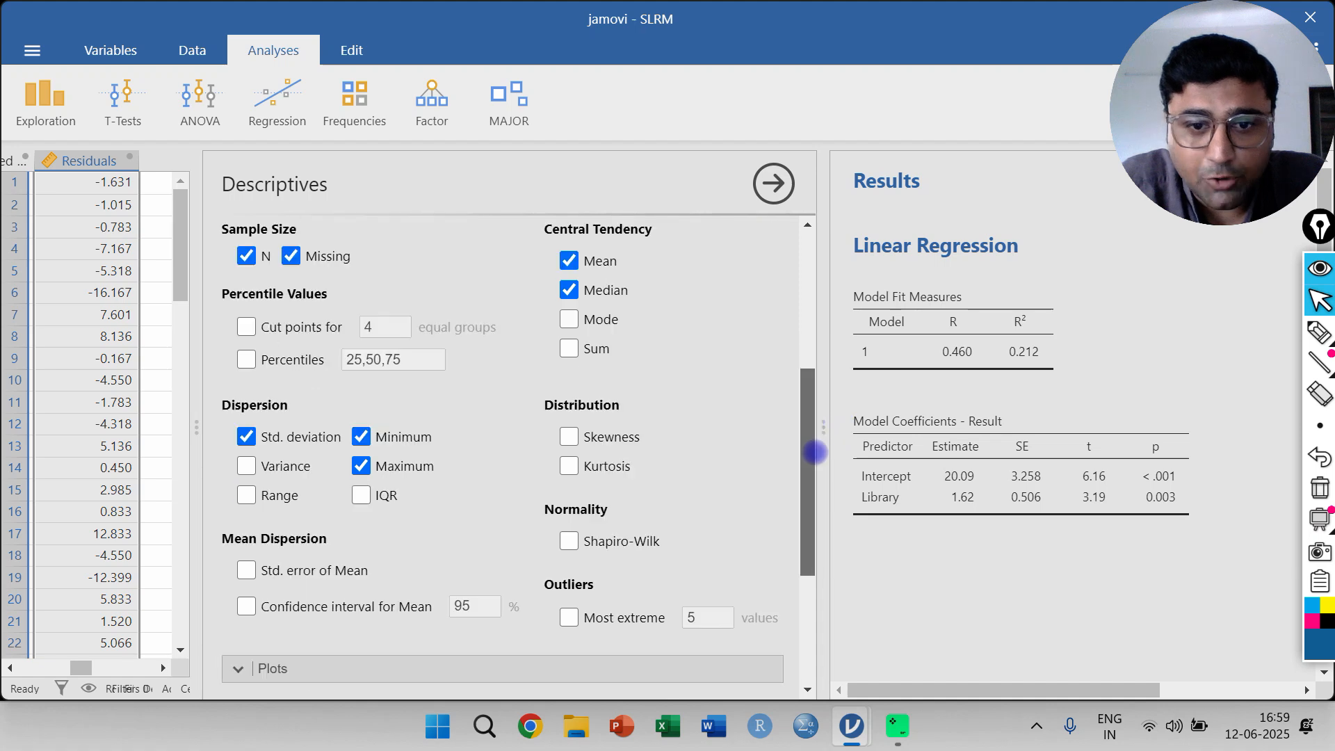
left_click(568, 541)
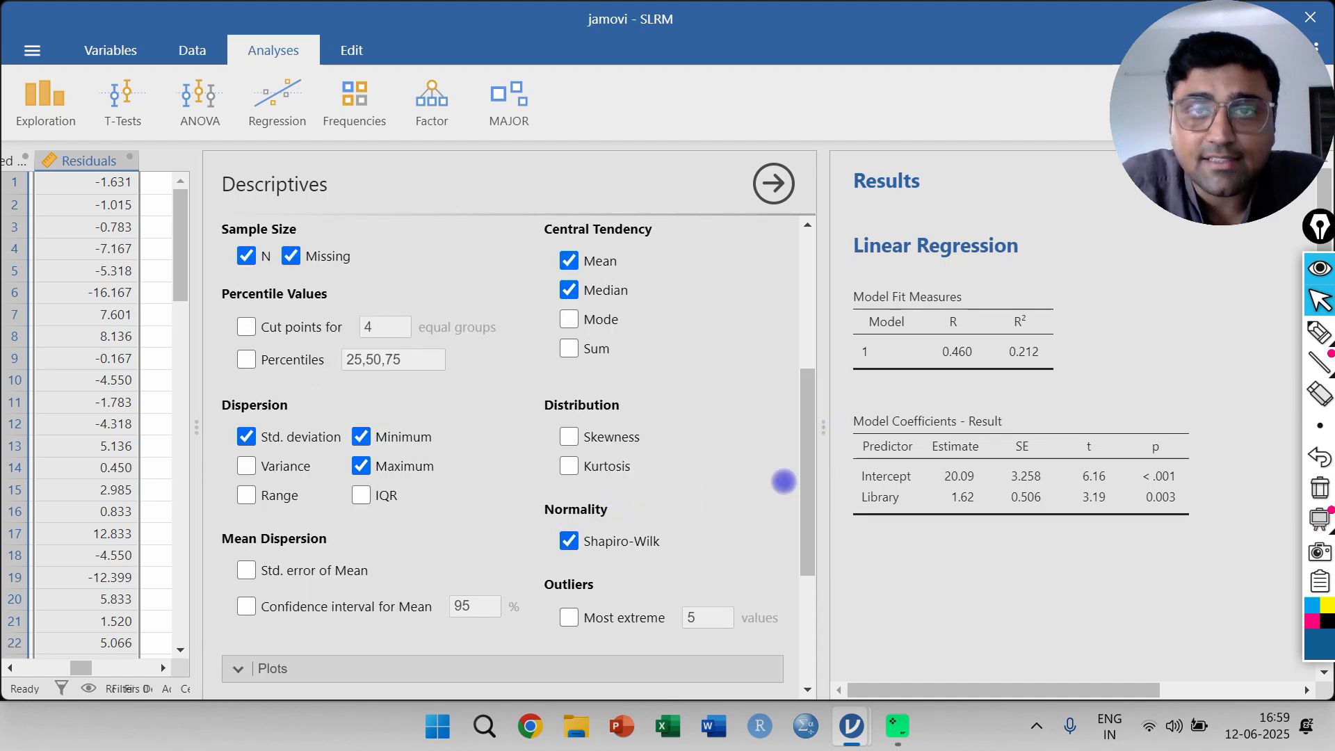
left_click_drag(801, 452, 799, 673)
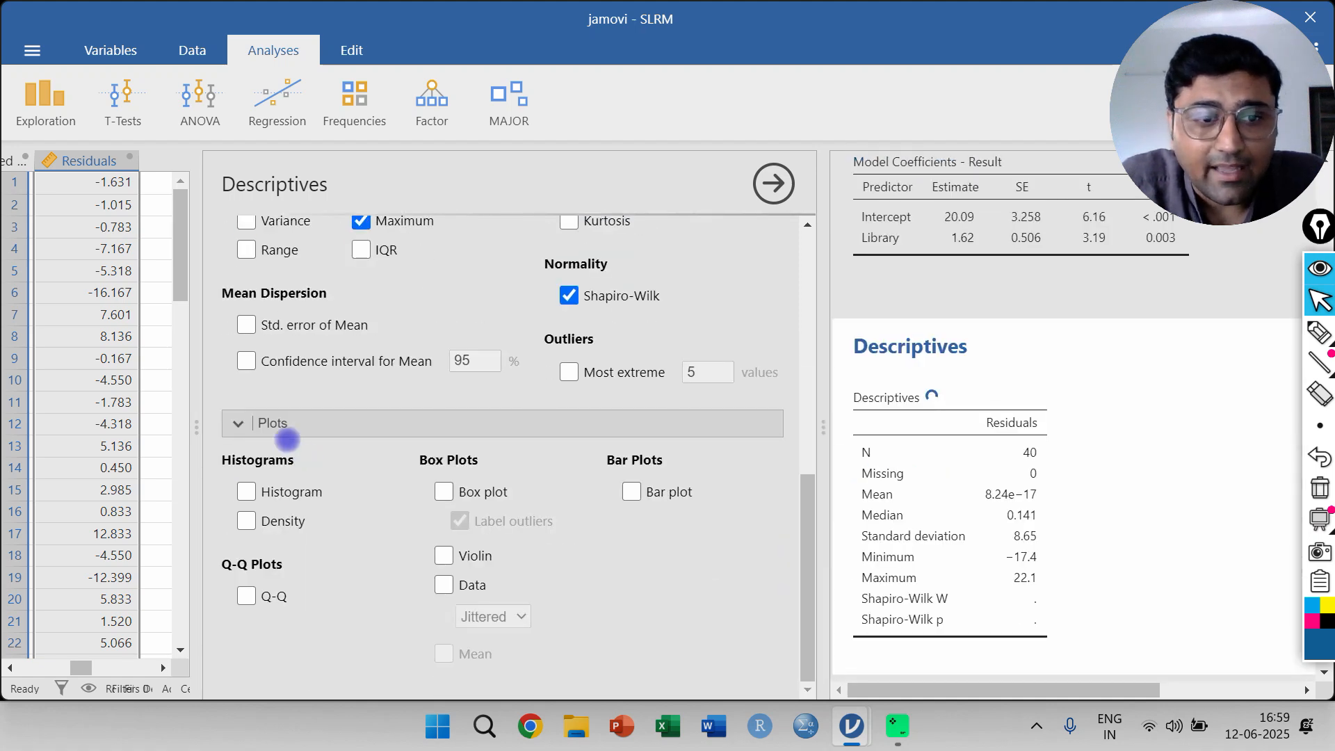
left_click(250, 491)
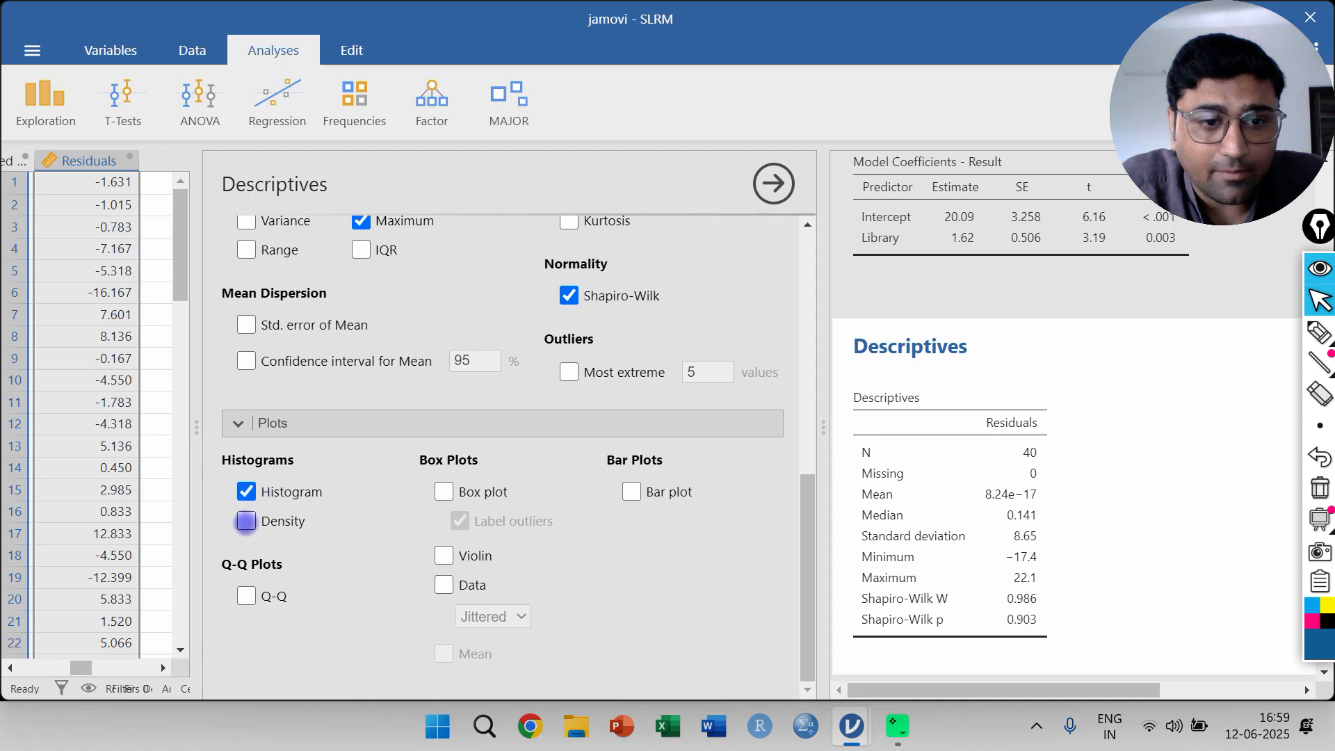
left_click(246, 521)
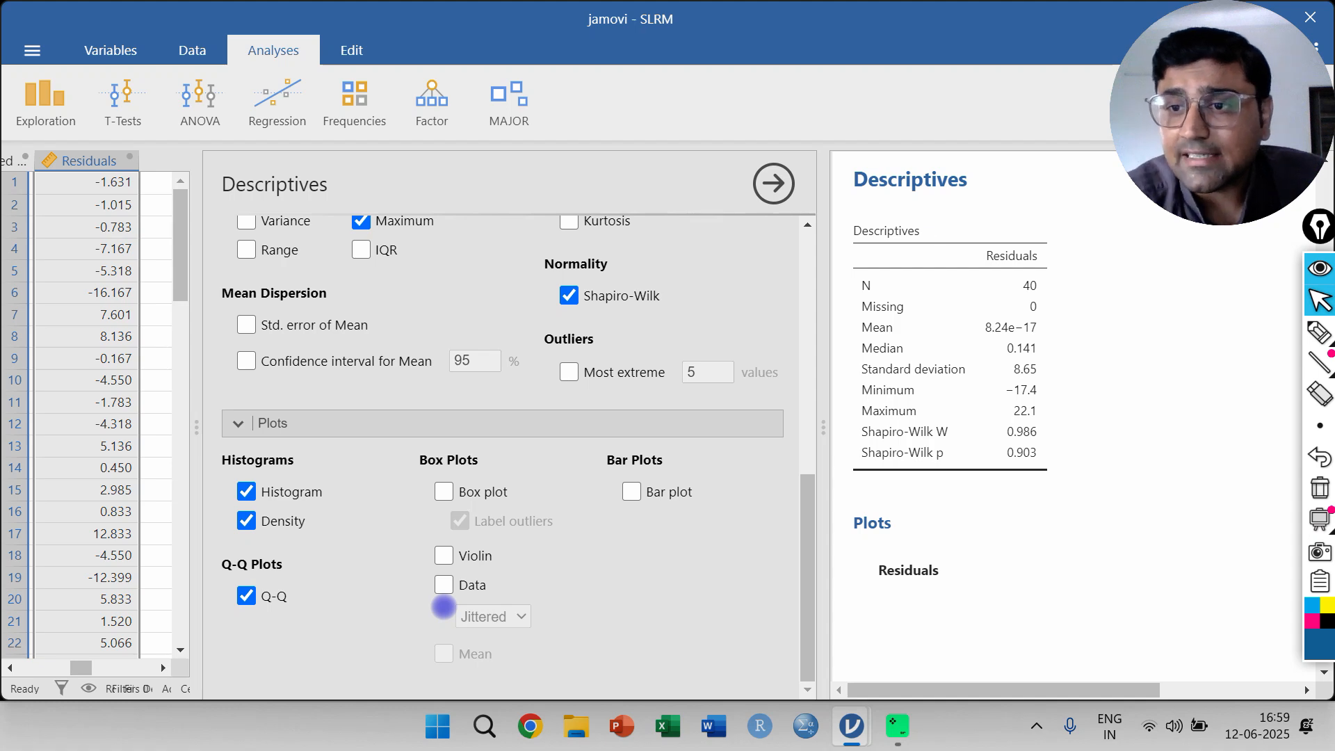
- Circle the Shapiro-Wilk W and p rows of the Descriptives table with a dark magenta pen
left_click(1319, 332)
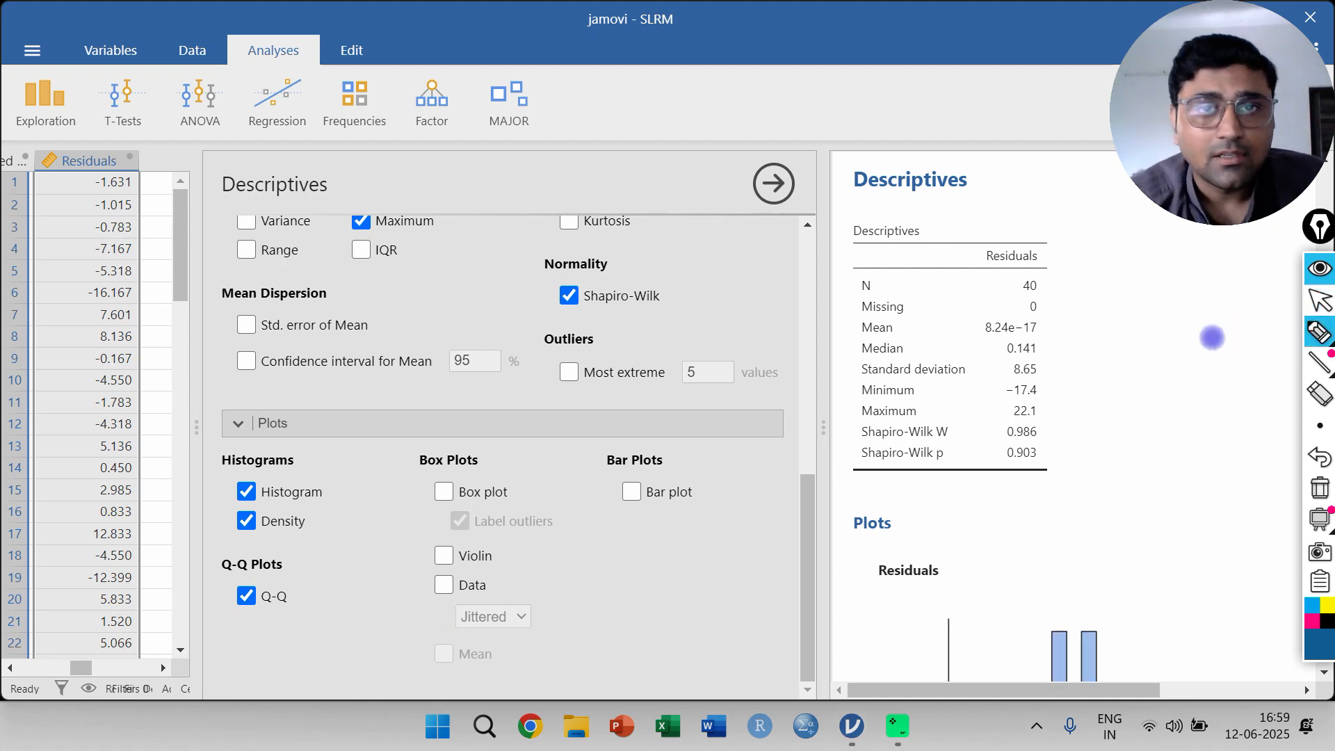
left_click(1316, 643)
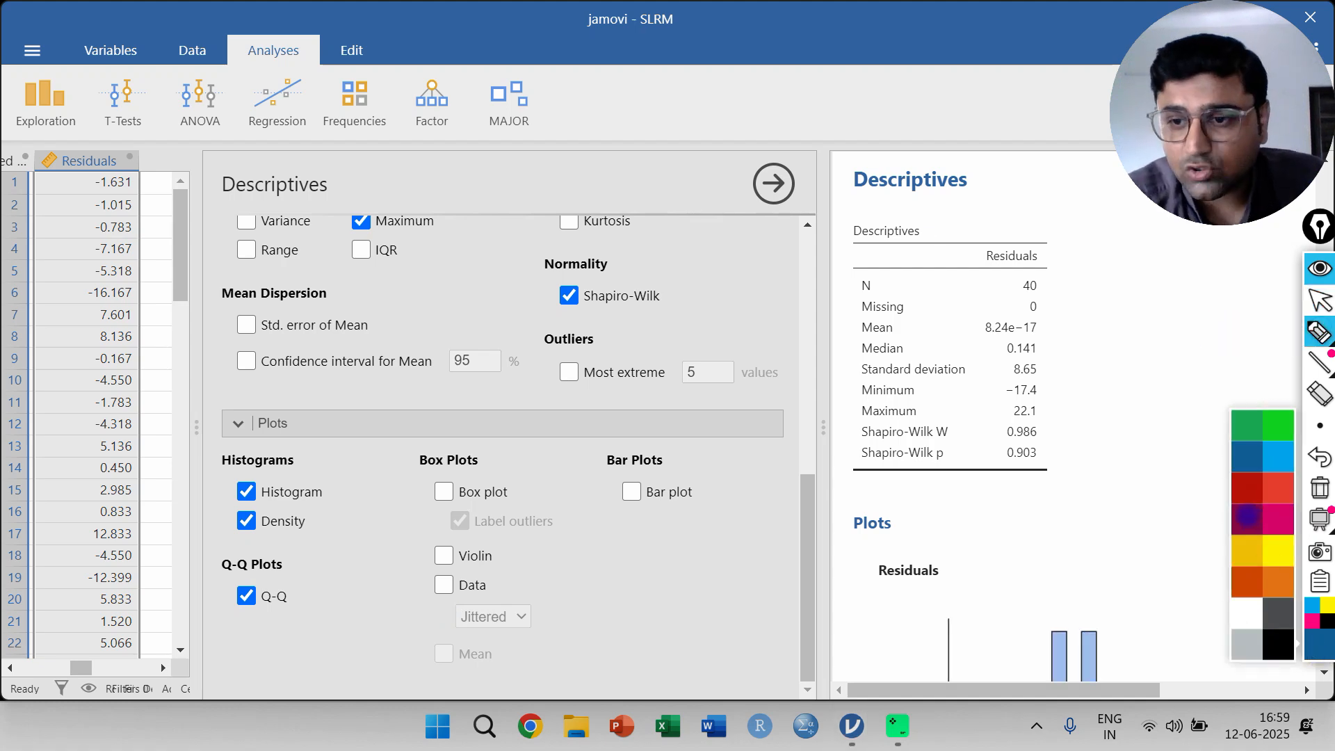
left_click(1247, 514)
mouse_move(904, 420)
left_mouse_down()
mouse_move(852, 434)
mouse_move(880, 477)
mouse_move(1011, 478)
mouse_move(1049, 430)
mouse_move(976, 410)
mouse_move(900, 423)
left_mouse_up()
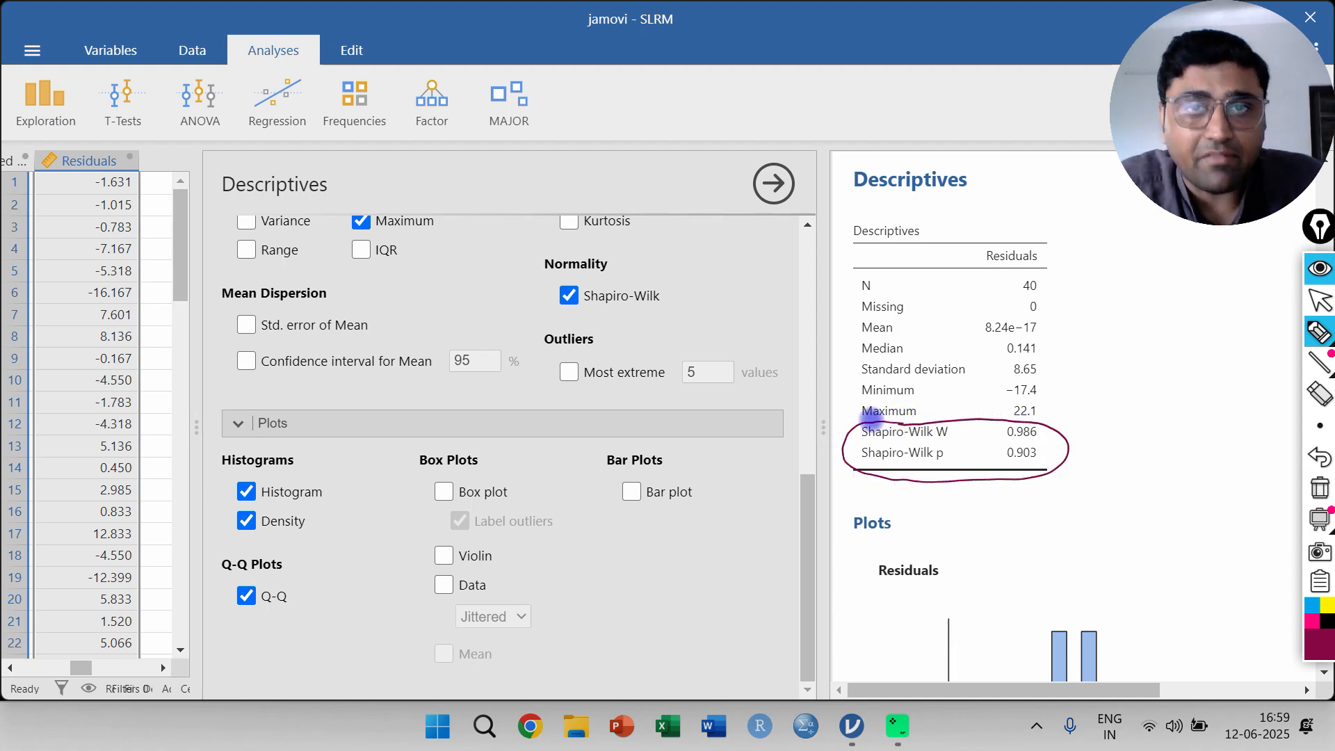
- Draw a blue arrow from the Shapiro-Wilk p row, handwrite "> 0.05 we fail to reject H0" beside it, and clear all annotations
left_click(1320, 643)
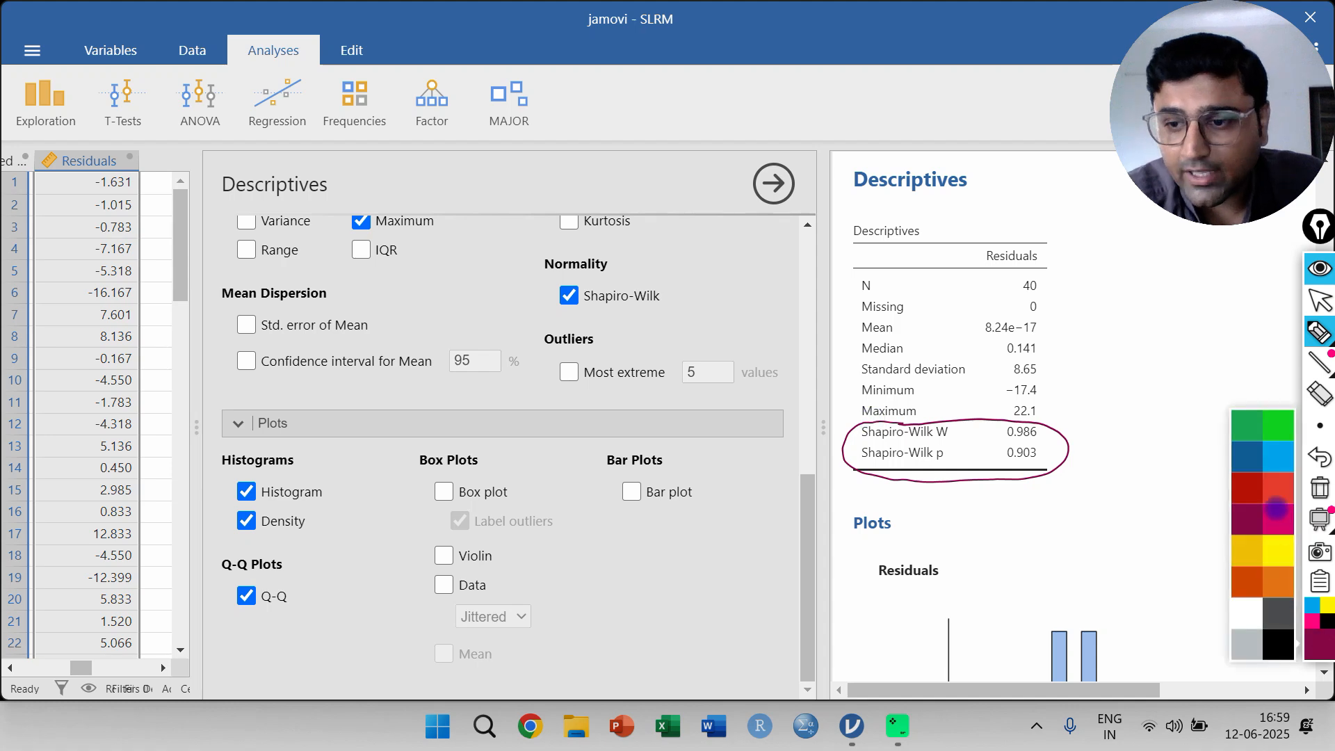
left_click(1244, 453)
left_click_drag(1047, 452, 1100, 449)
mouse_move(1083, 438)
left_mouse_down()
mouse_move(1084, 459)
mouse_move(1197, 437)
mouse_move(1211, 454)
left_mouse_up()
left_click(1175, 450)
left_click_drag(1212, 436, 1230, 433)
left_click_drag(1063, 504, 1098, 511)
mouse_move(1132, 492)
left_mouse_down()
mouse_move(1155, 513)
mouse_move(1210, 495)
left_mouse_up()
left_click_drag(1199, 485, 1223, 480)
mouse_move(1115, 549)
left_mouse_down()
mouse_move(1159, 534)
mouse_move(1159, 518)
mouse_move(1185, 532)
mouse_move(1221, 511)
mouse_move(1240, 532)
mouse_move(1251, 519)
left_mouse_up()
left_click_drag(1265, 515, 1263, 516)
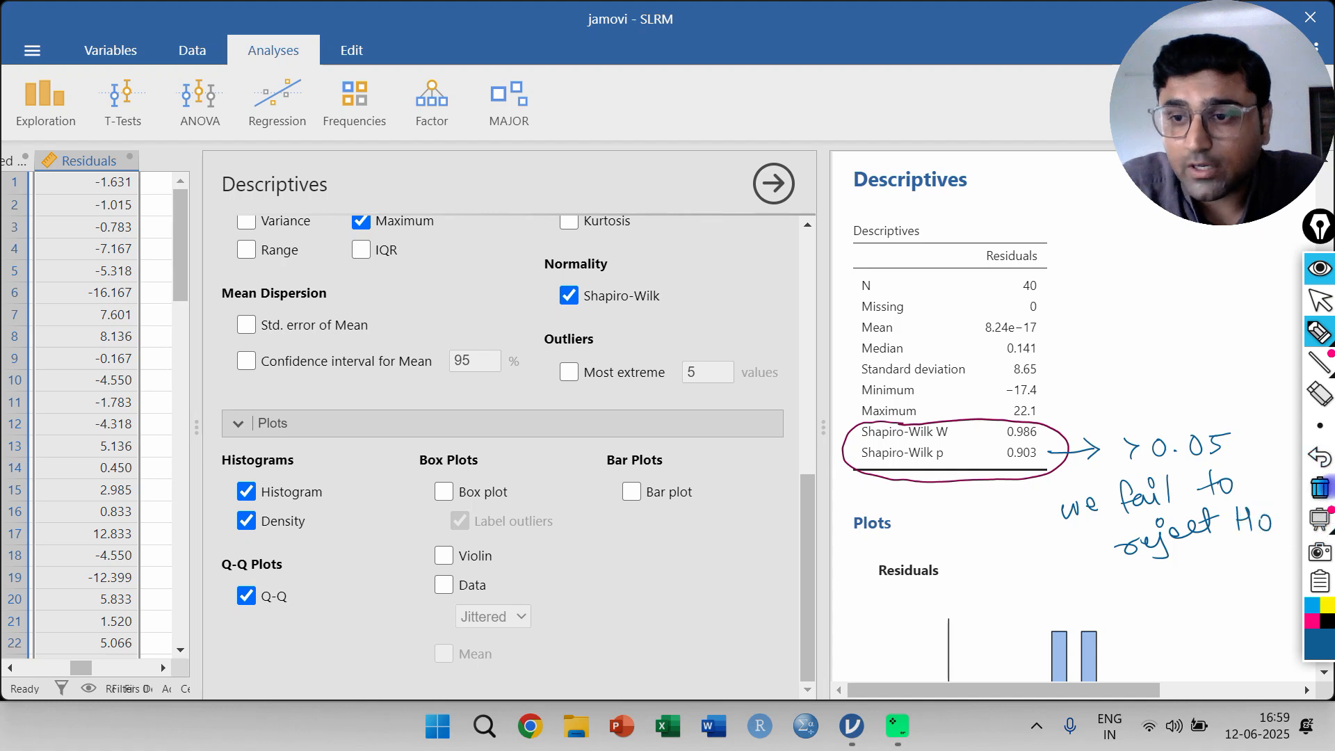
left_click(1320, 487)
left_click(1318, 301)
- Widen the results area and examine the residuals' histogram with density curve and the Q-Q plot
scroll(1162, 482, "down", 3)
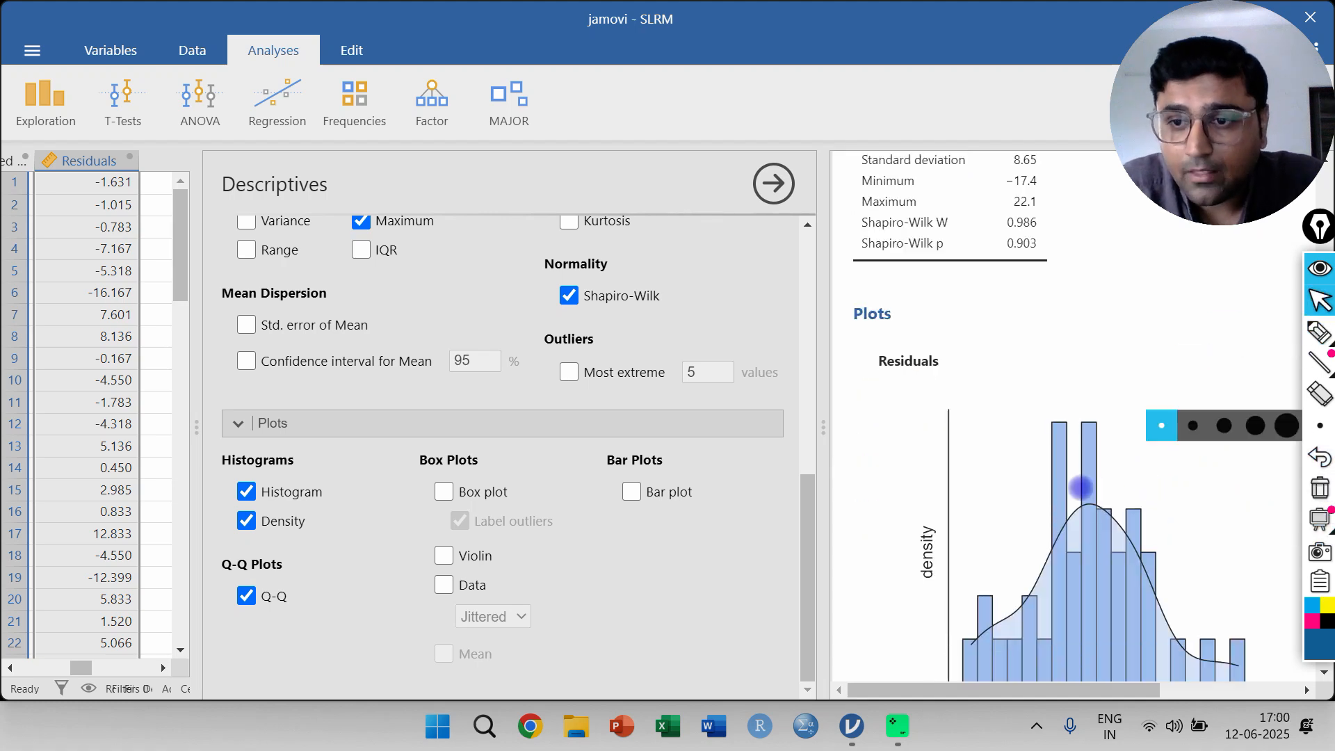
left_click_drag(823, 426, 642, 422)
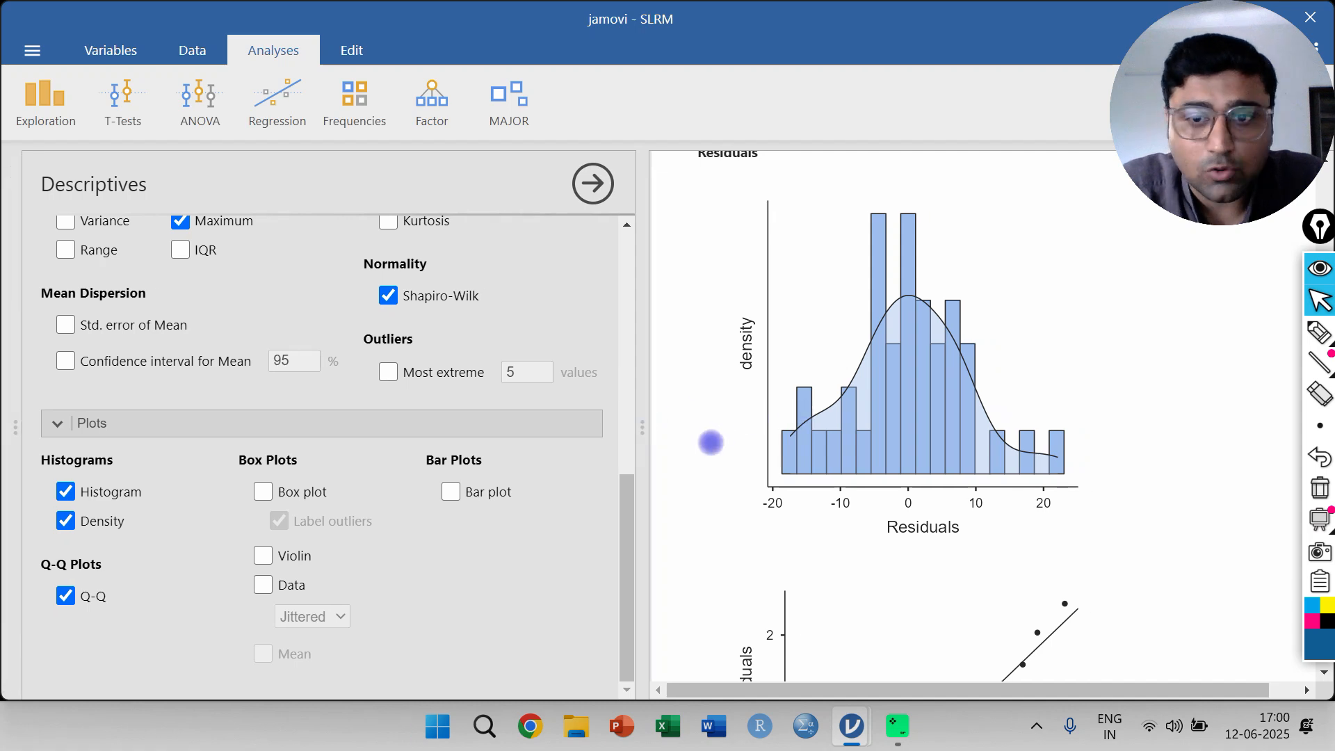
scroll(692, 476, "down", 3)
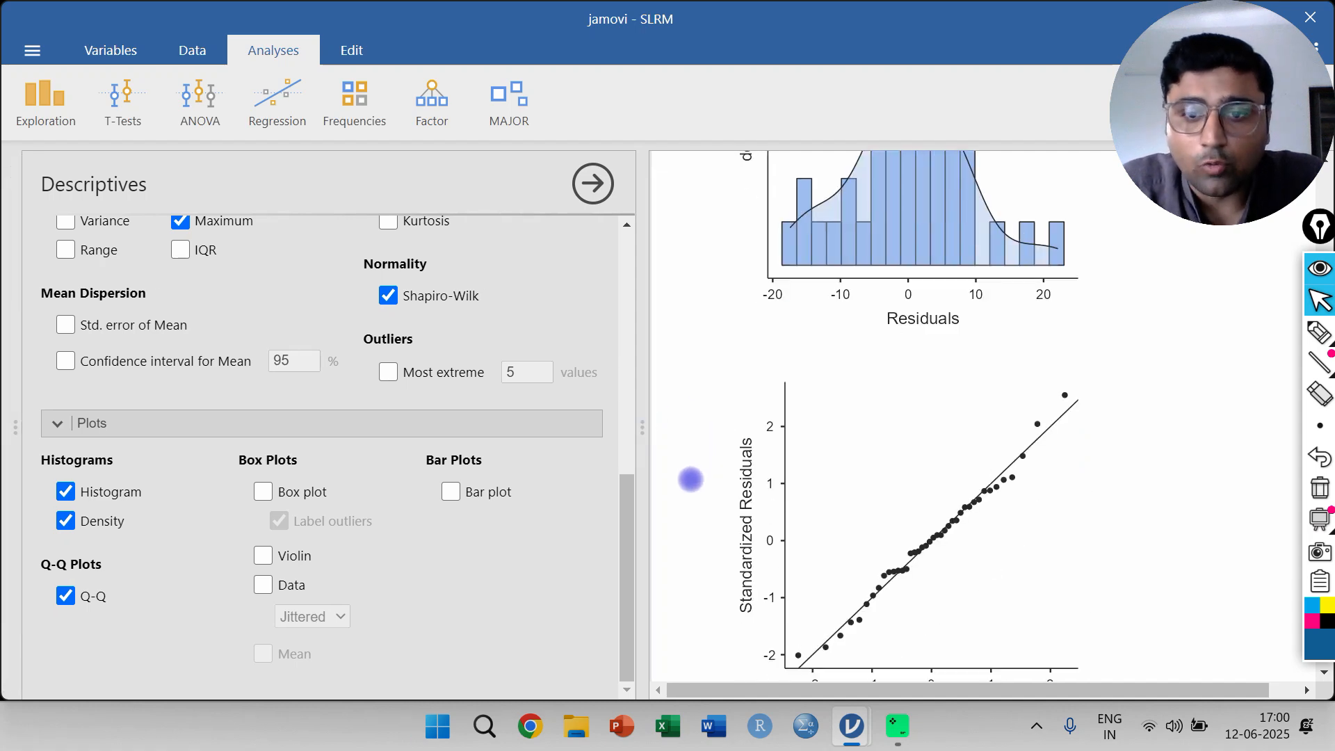
scroll(730, 531, "down", 3)
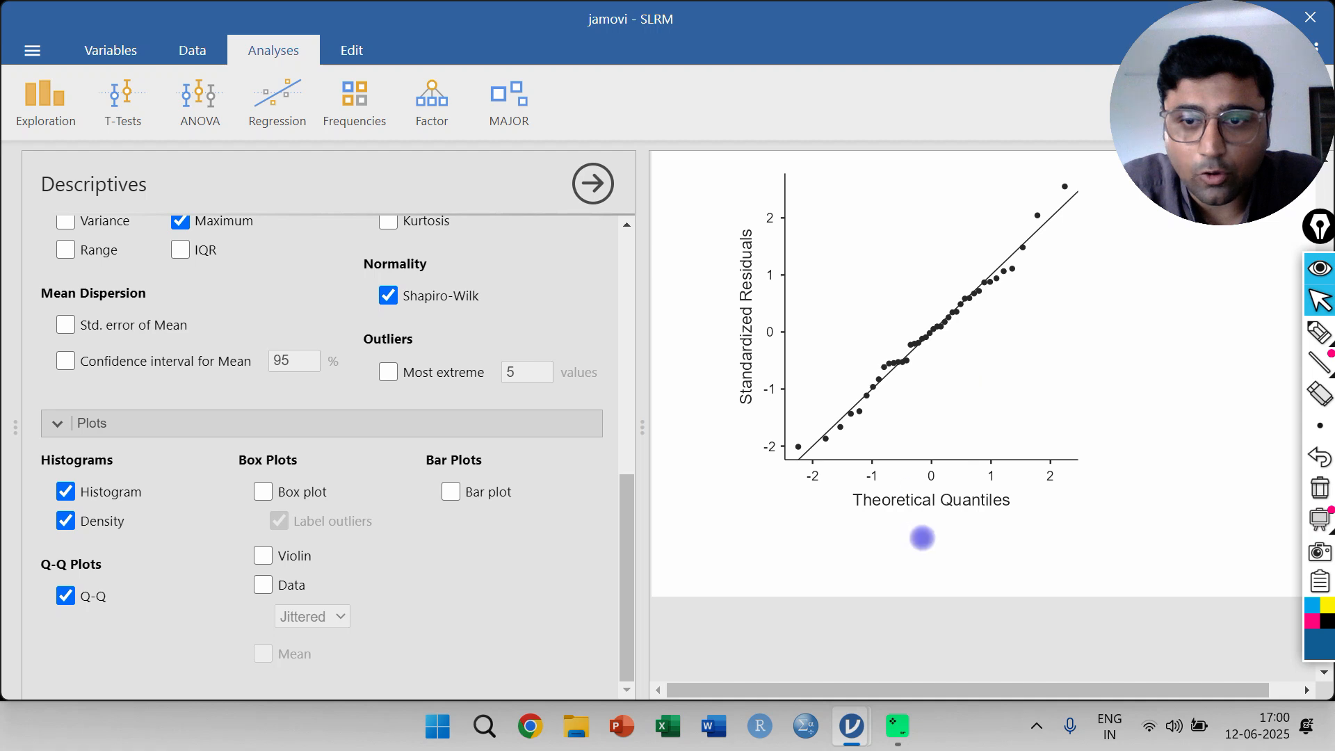
scroll(924, 536, "up", 6)
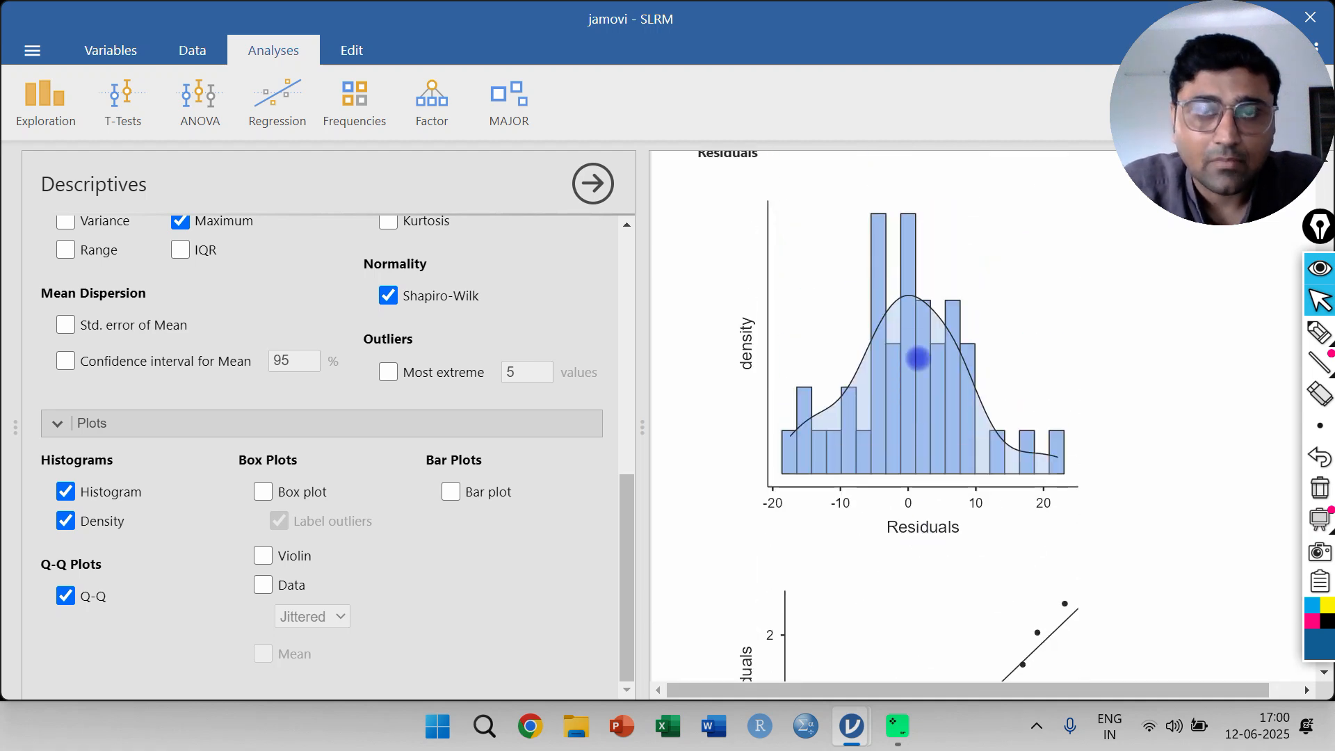